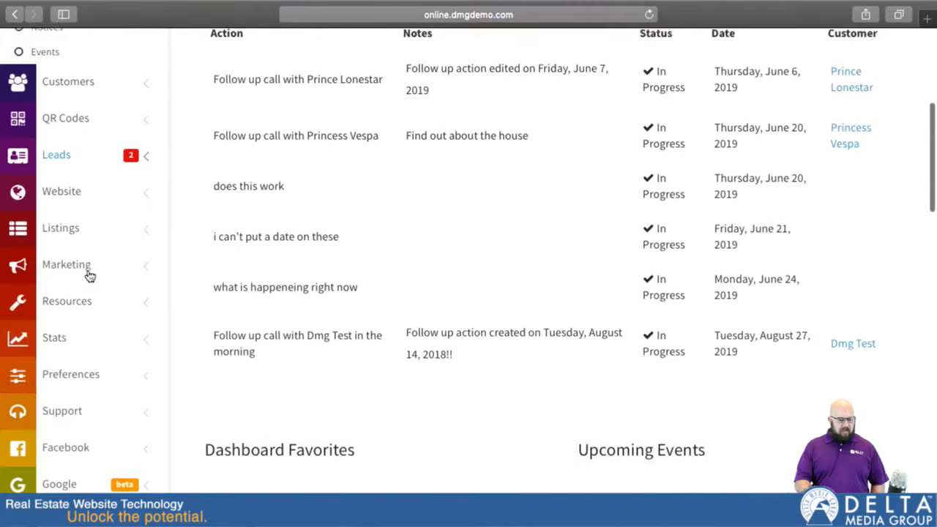
# Open the Blog page of the Marketing section.
pyautogui.click(88, 235)
pyautogui.scroll(-3, 88, 234)
pyautogui.scroll(2, 73, 227)
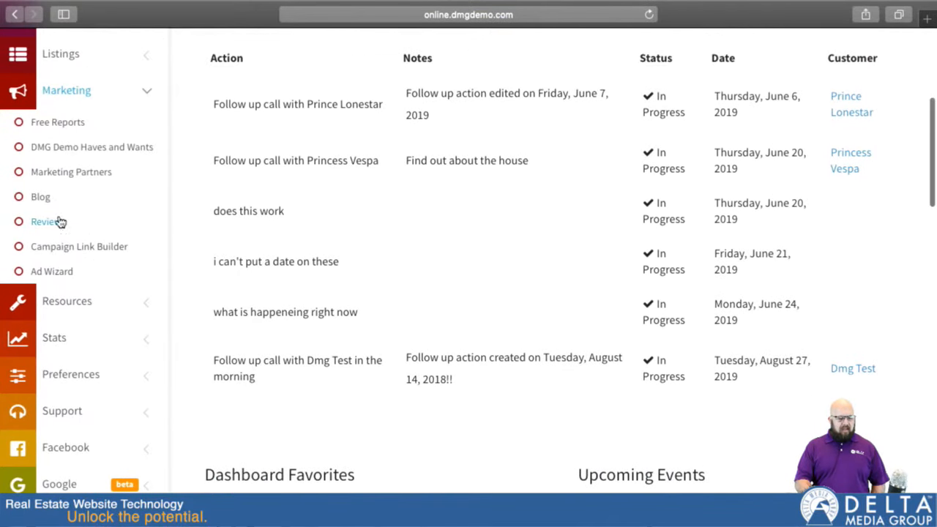
pyautogui.click(41, 201)
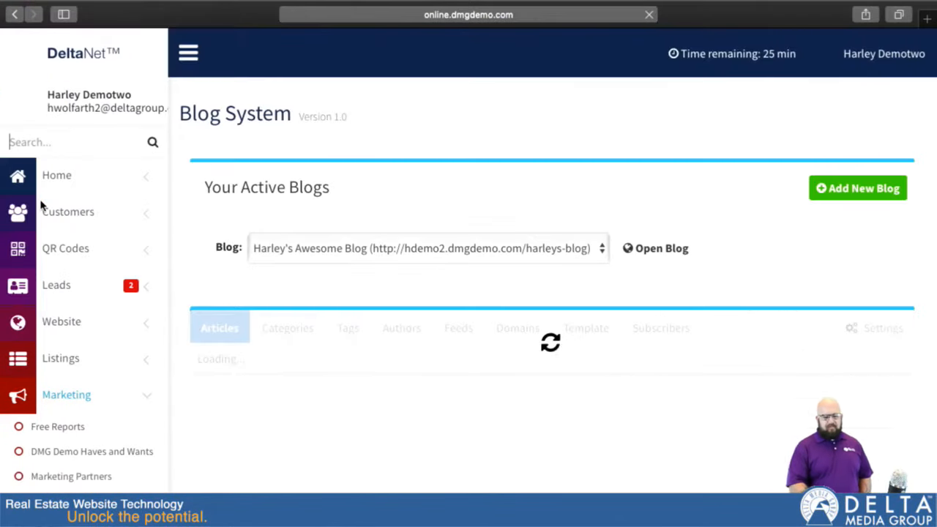
# Look over the existing blog's articles and check which active blogs can be selected.
pyautogui.scroll(-3, 555, 371)
pyautogui.scroll(-4, 555, 372)
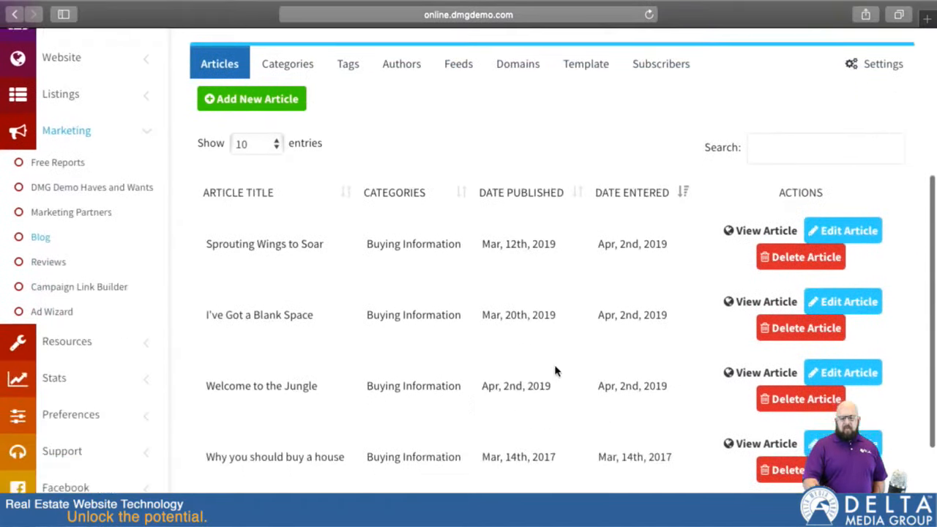
pyautogui.scroll(2, 555, 372)
pyautogui.scroll(-2, 555, 371)
pyautogui.scroll(4, 555, 371)
pyautogui.scroll(1, 555, 371)
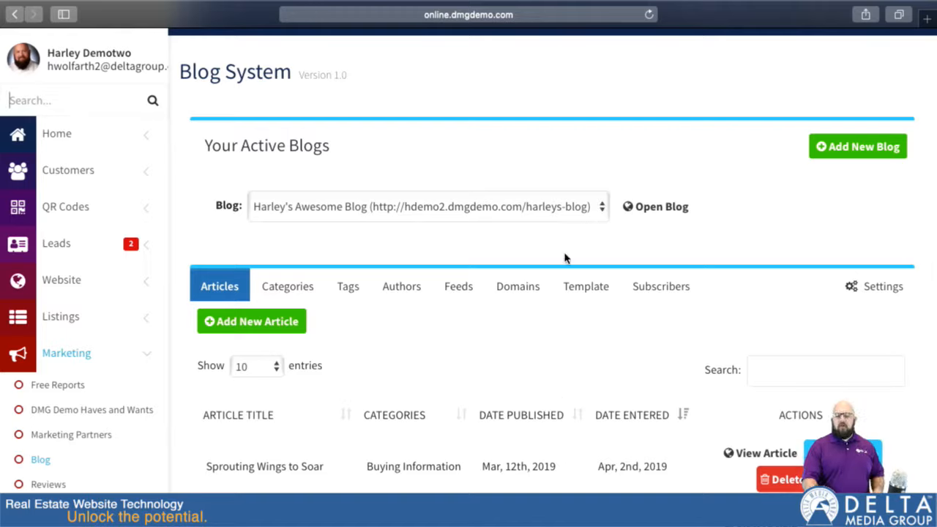
pyautogui.click(599, 208)
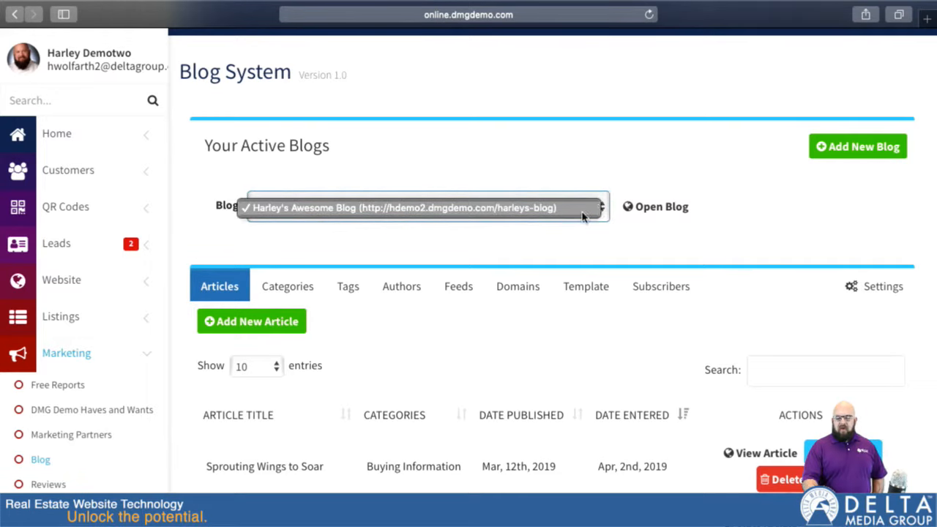
pyautogui.click(495, 208)
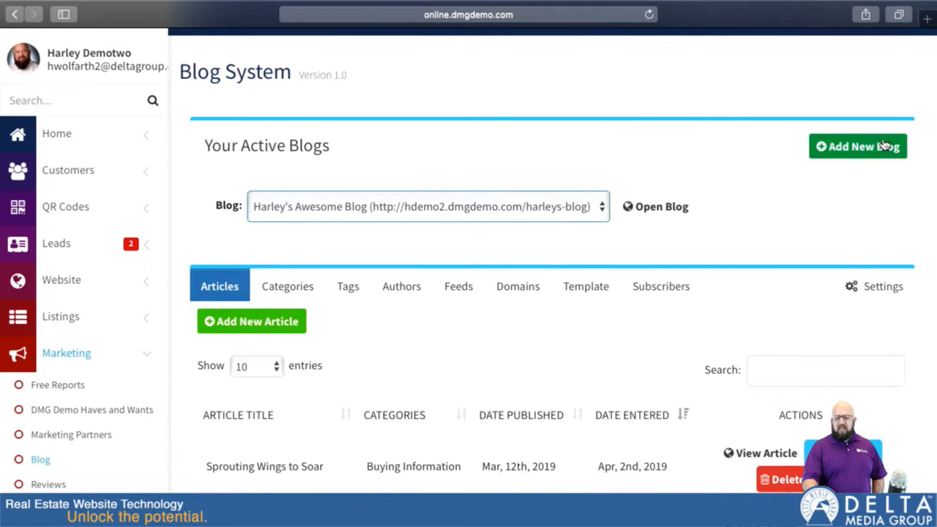
# Start a new blog and enter "Tech Tuesday Blog" as its title.
pyautogui.click(853, 146)
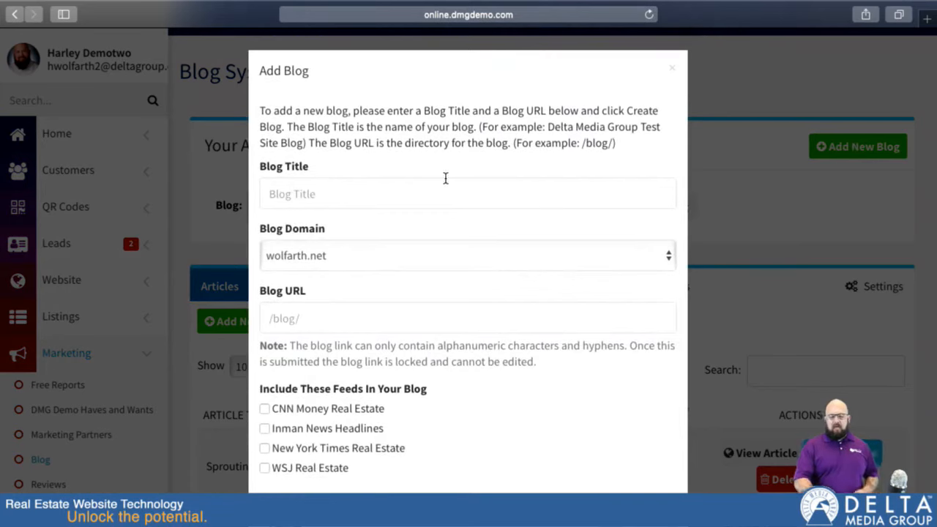
pyautogui.click(420, 193)
pyautogui.write('T')
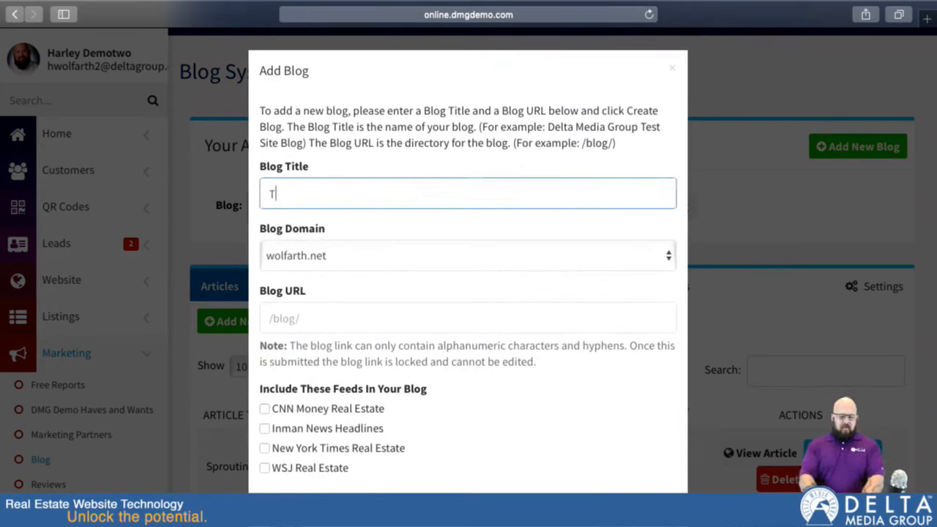
pyautogui.write('ech Teue')
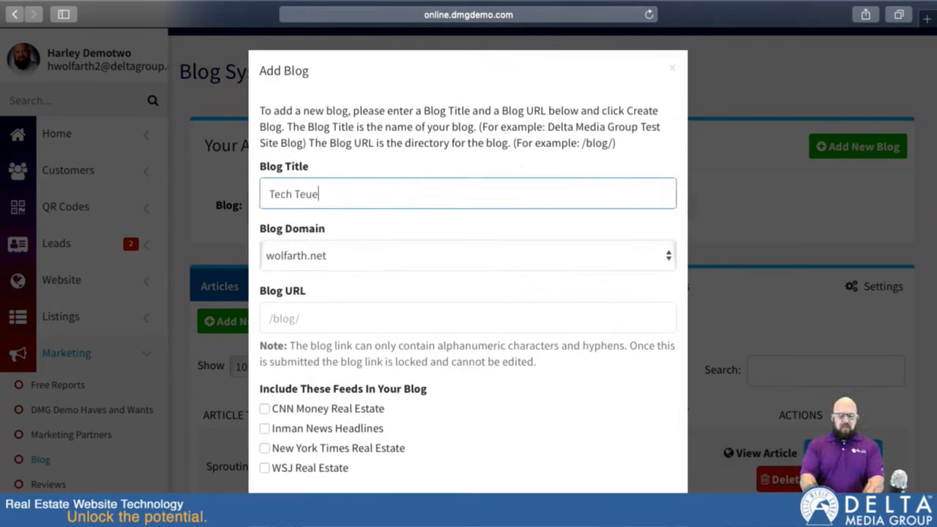
pyautogui.press('BackSpace')
pyautogui.press('BackSpace')
pyautogui.press('BackSpace')
pyautogui.write('uesday Blog')
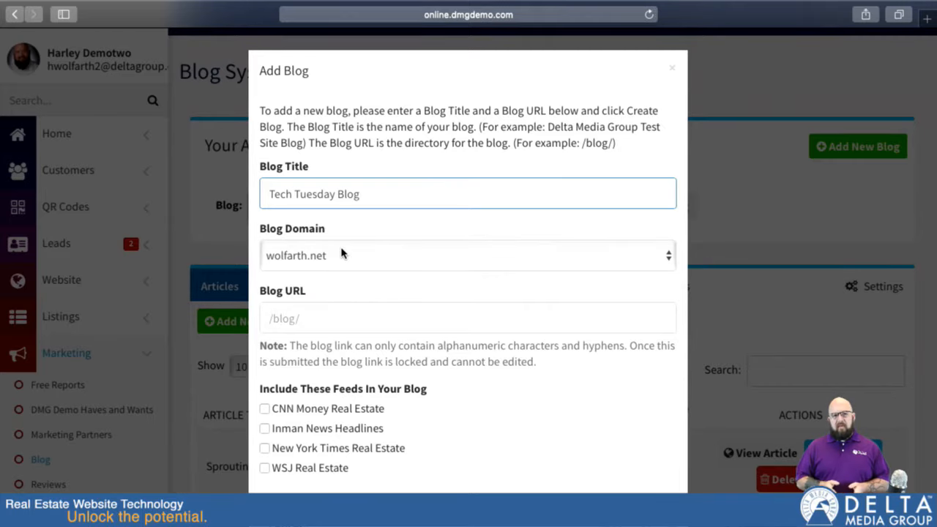
# Set the blog domain to hdemo2.dmgdemo.com and the blog URL to /techtuesday_blog, and create the blog without any feeds.
pyautogui.click(360, 259)
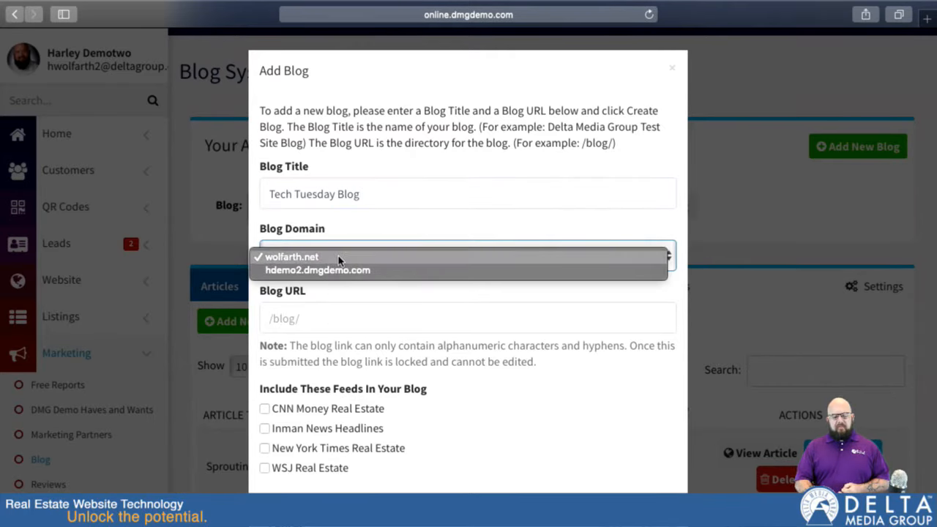
pyautogui.click(339, 271)
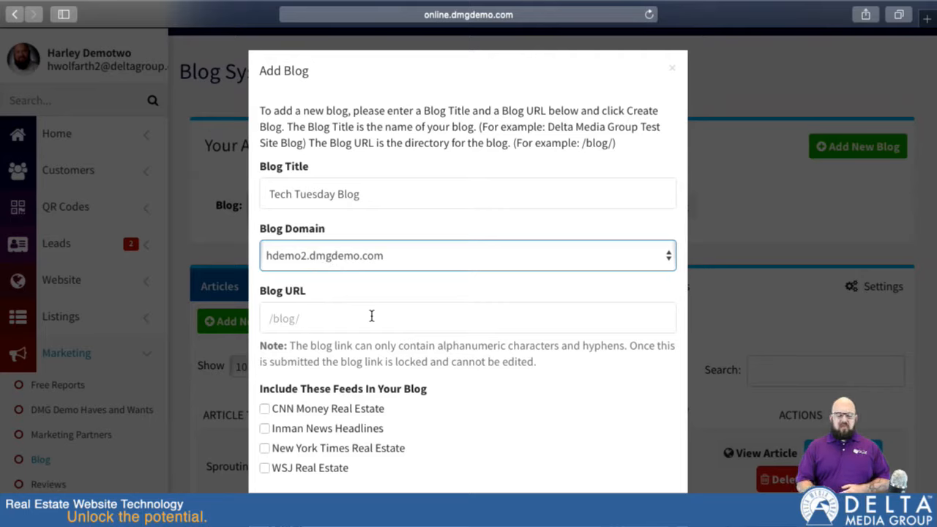
pyautogui.click(291, 327)
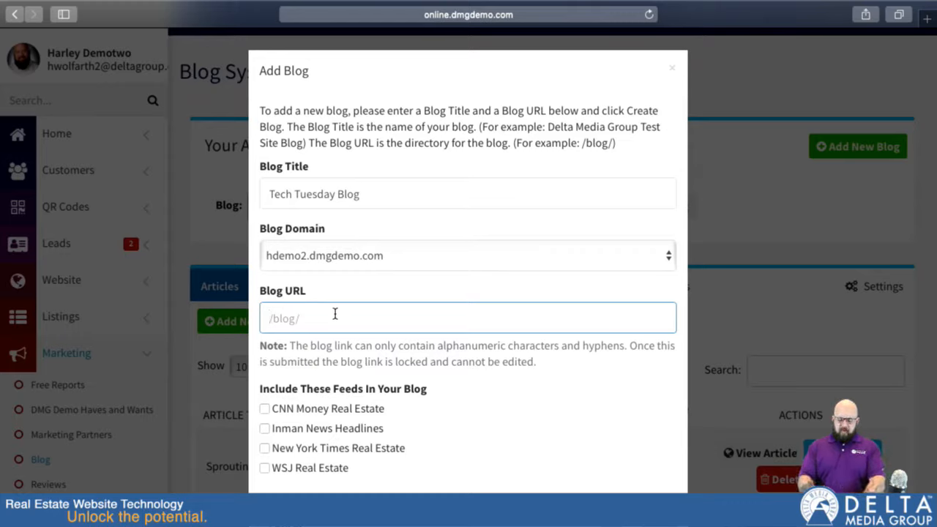
pyautogui.write('/t')
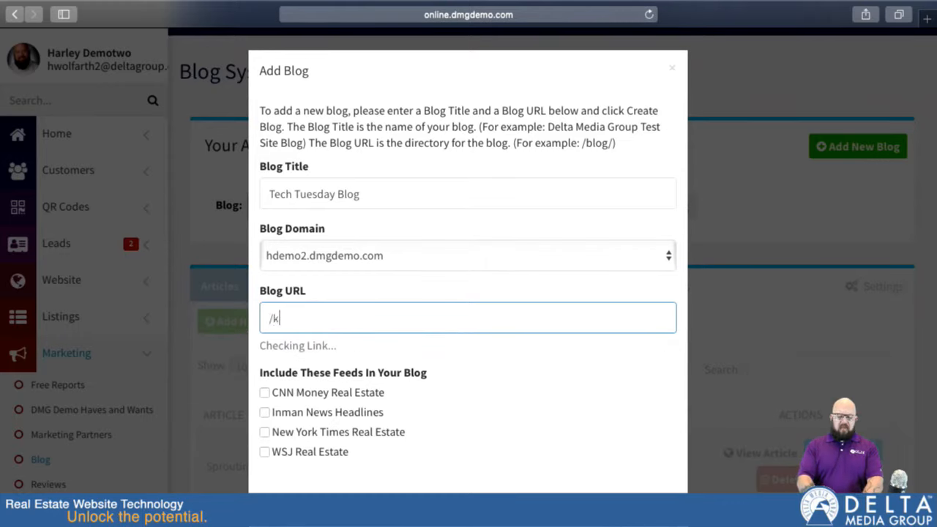
pyautogui.write('echtuesday_blog')
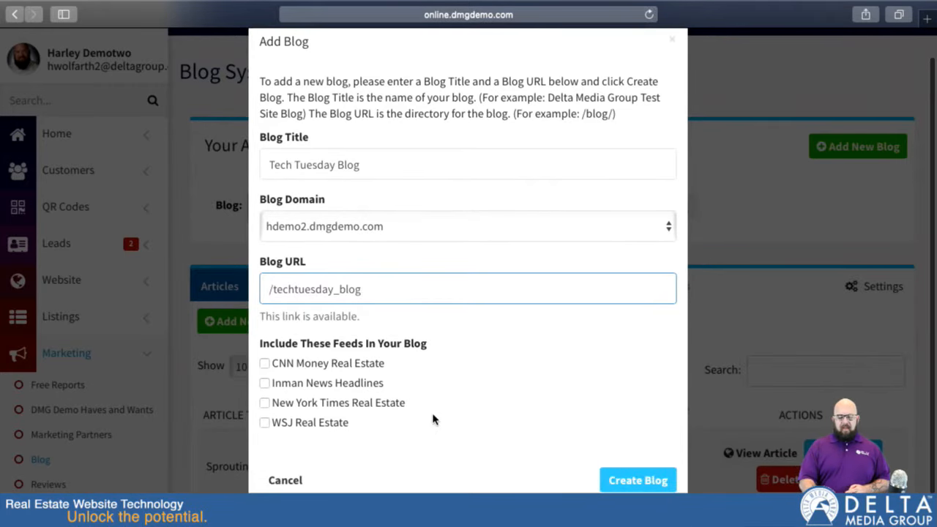
pyautogui.scroll(-1, 432, 421)
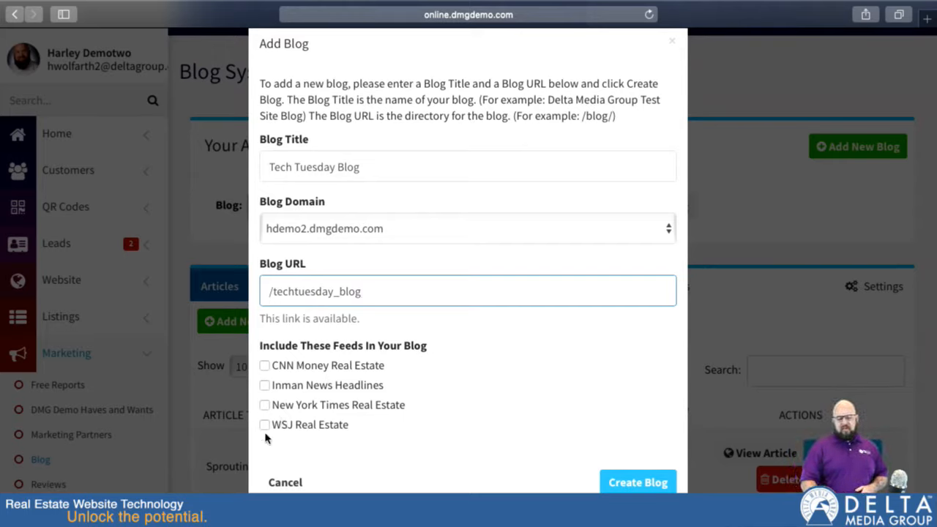
pyautogui.click(638, 484)
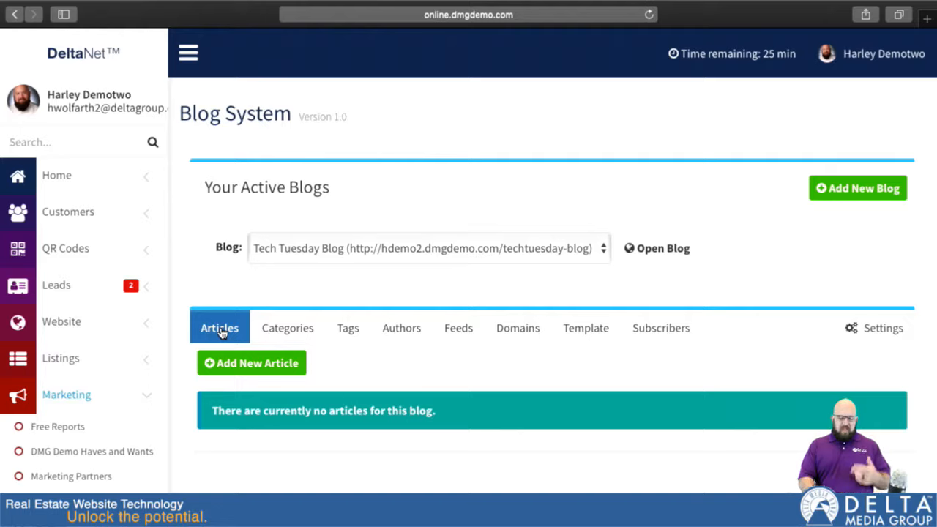
# Add a category named "Information for Buyers" to the Tech Tuesday Blog and save it.
pyautogui.click(285, 329)
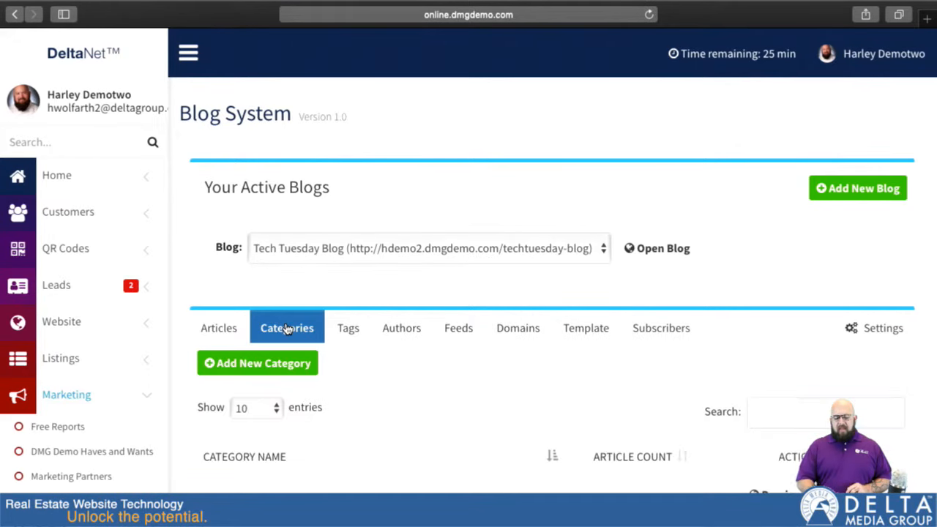
pyautogui.scroll(-3, 369, 438)
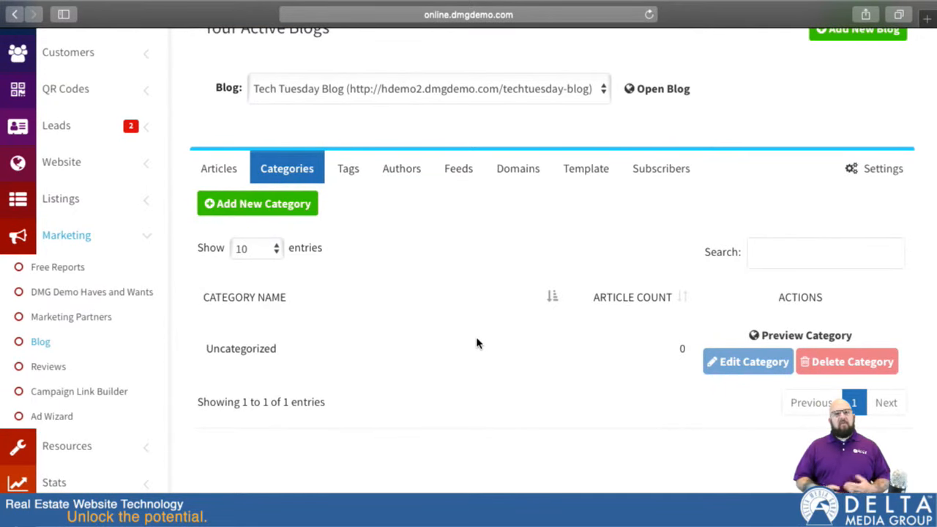
pyautogui.click(273, 205)
pyautogui.click(453, 295)
pyautogui.write('Buyer')
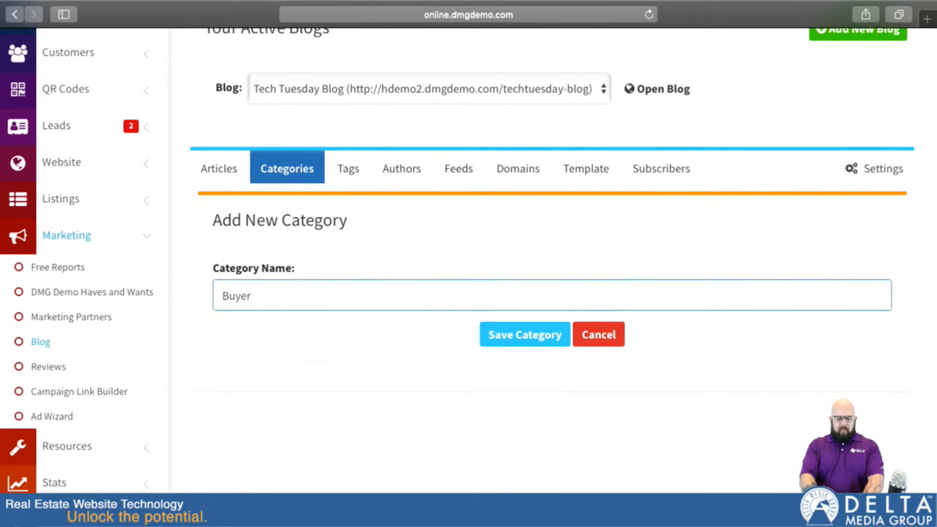
pyautogui.write('r')
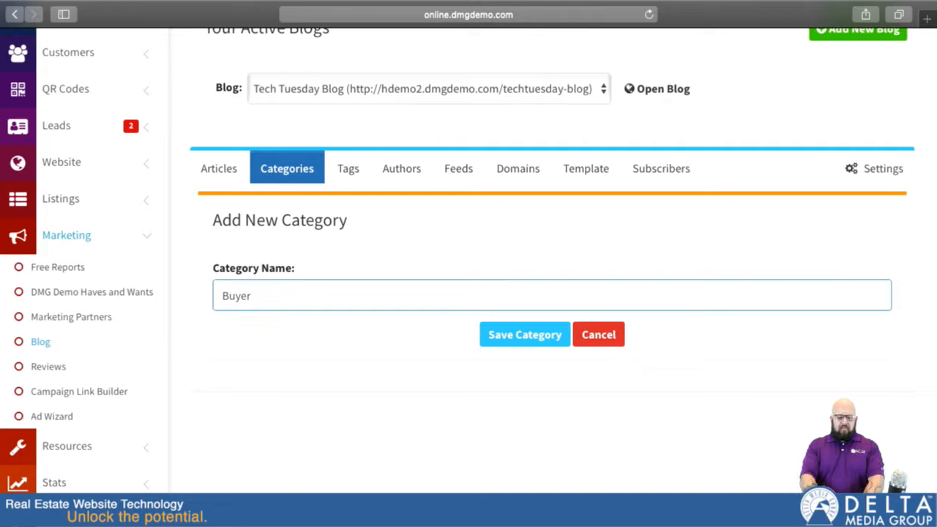
pyautogui.press('BackSpace')
pyautogui.press('BackSpace')
pyautogui.press('BackSpace')
pyautogui.press('BackSpace')
pyautogui.press('BackSpace')
pyautogui.write('Informat')
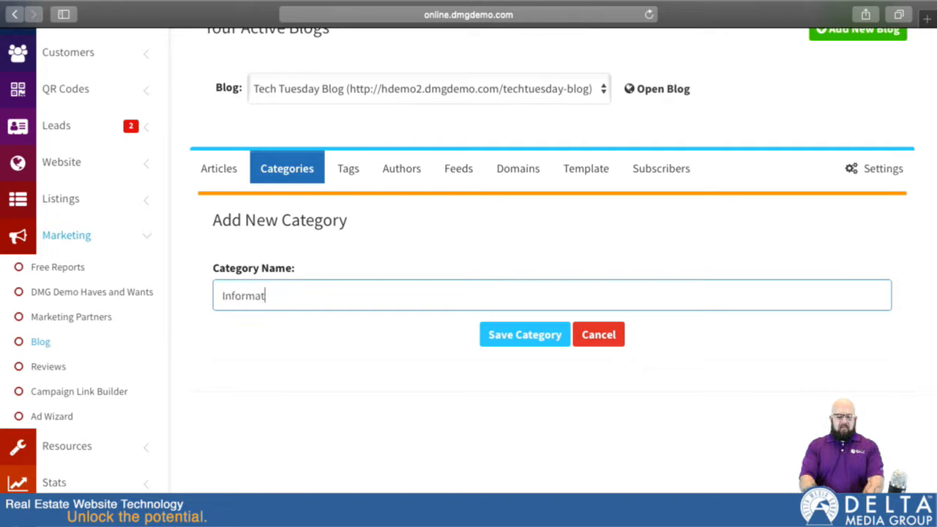
pyautogui.write('ion for Buyers')
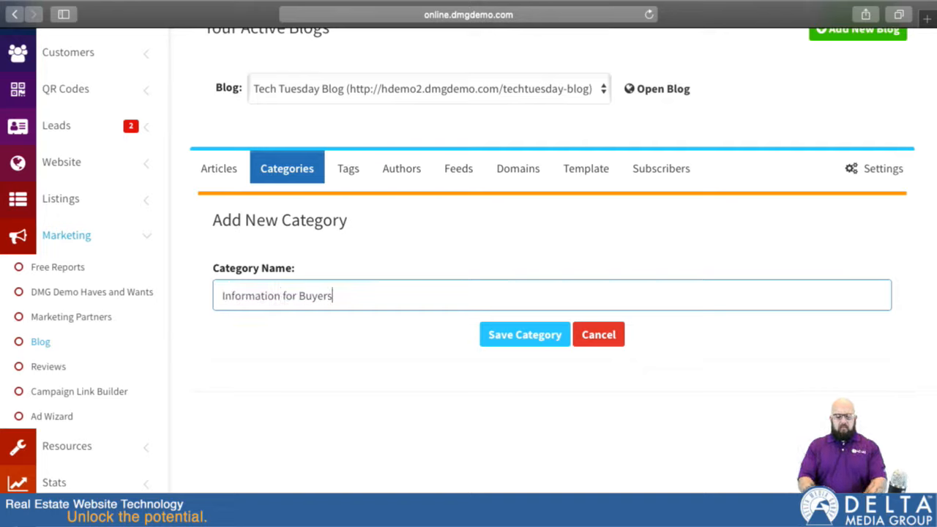
pyautogui.click(548, 337)
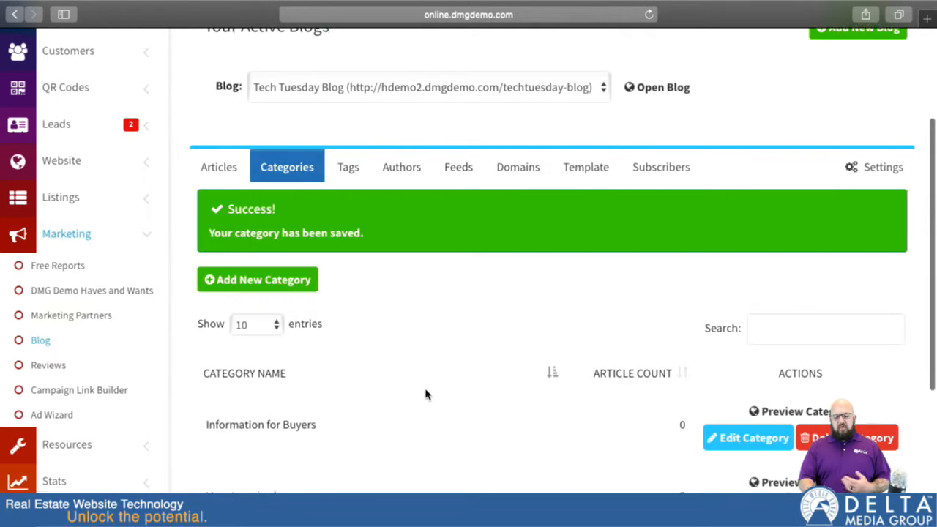
pyautogui.scroll(-2, 426, 394)
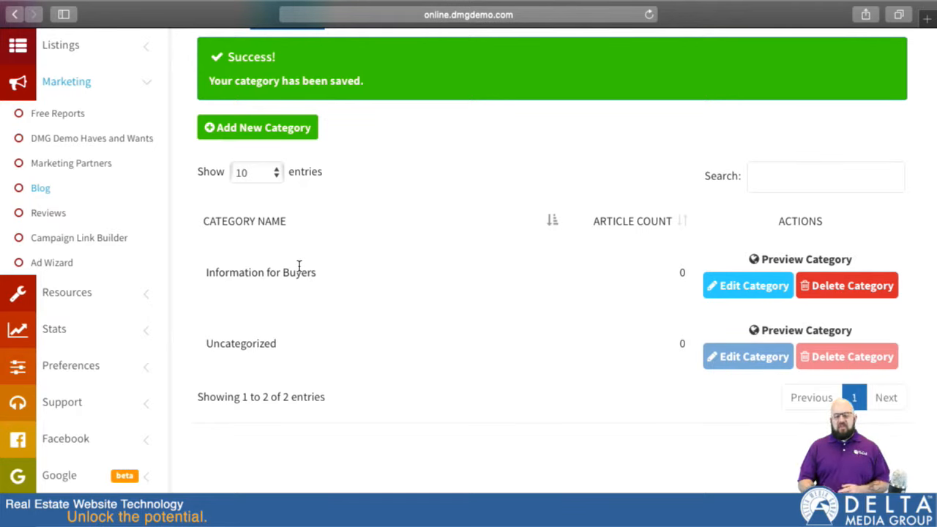
# Add a tag named "buying" to the Tech Tuesday Blog and save it.
pyautogui.scroll(2, 312, 142)
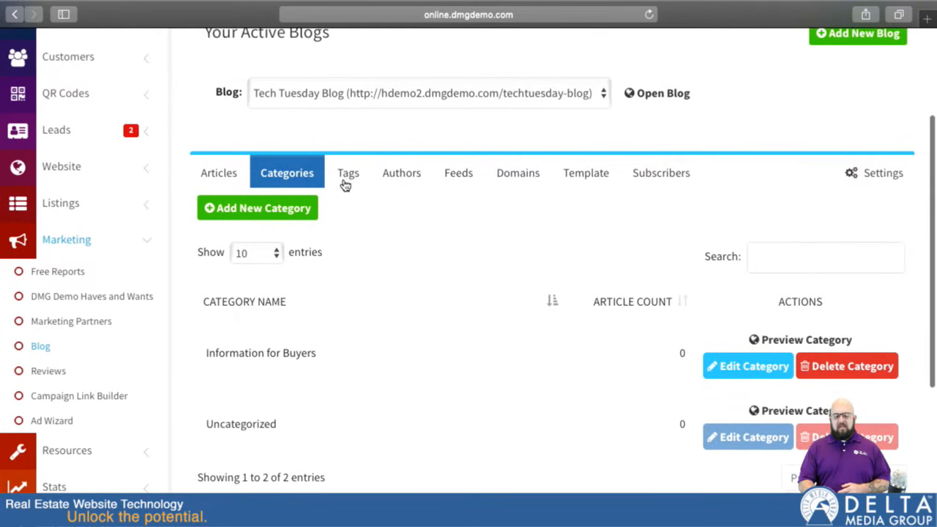
pyautogui.click(348, 181)
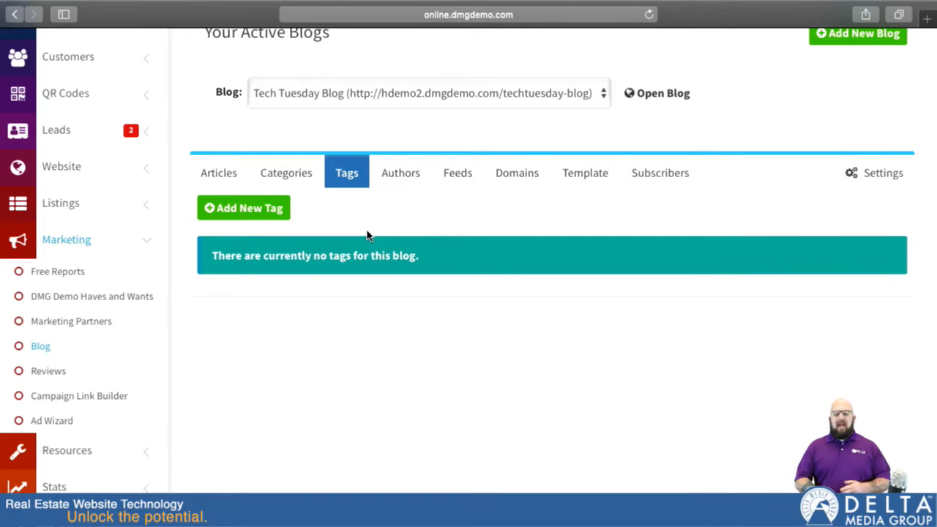
pyautogui.click(258, 206)
pyautogui.click(350, 305)
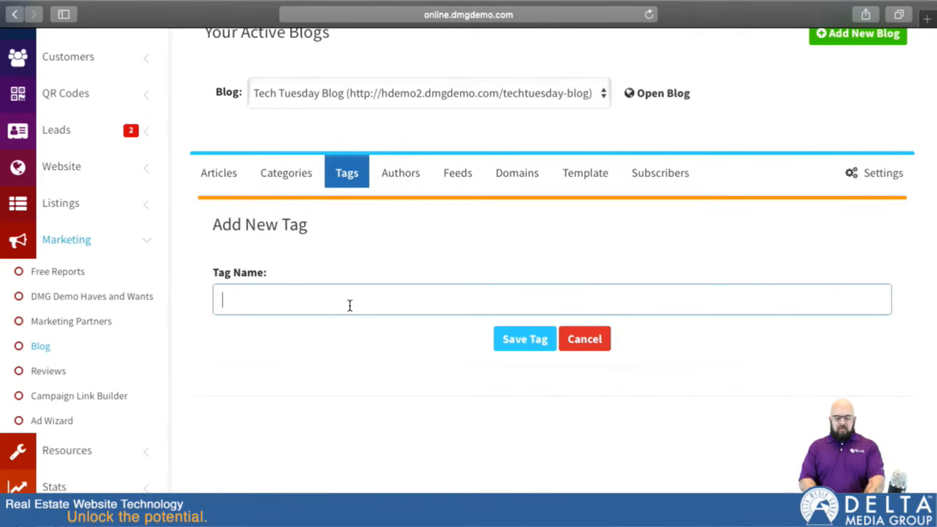
pyautogui.write('buying')
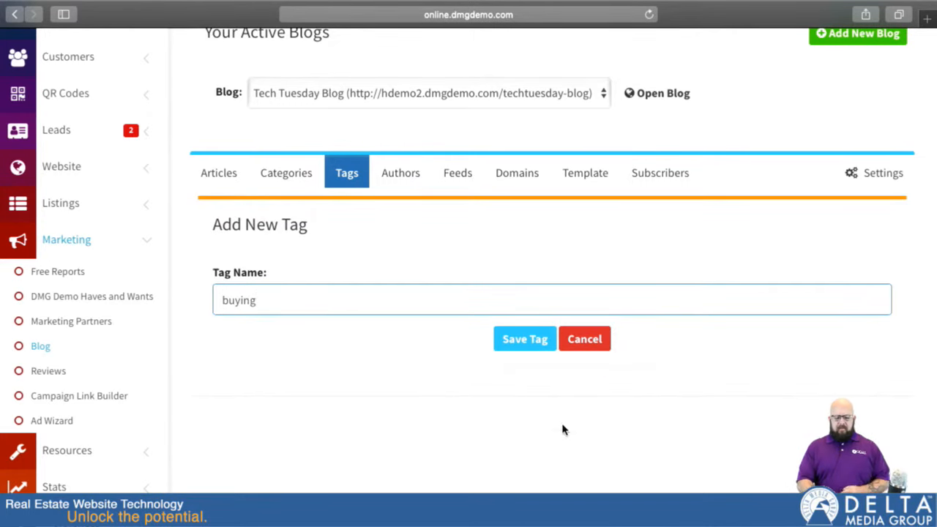
pyautogui.click(524, 339)
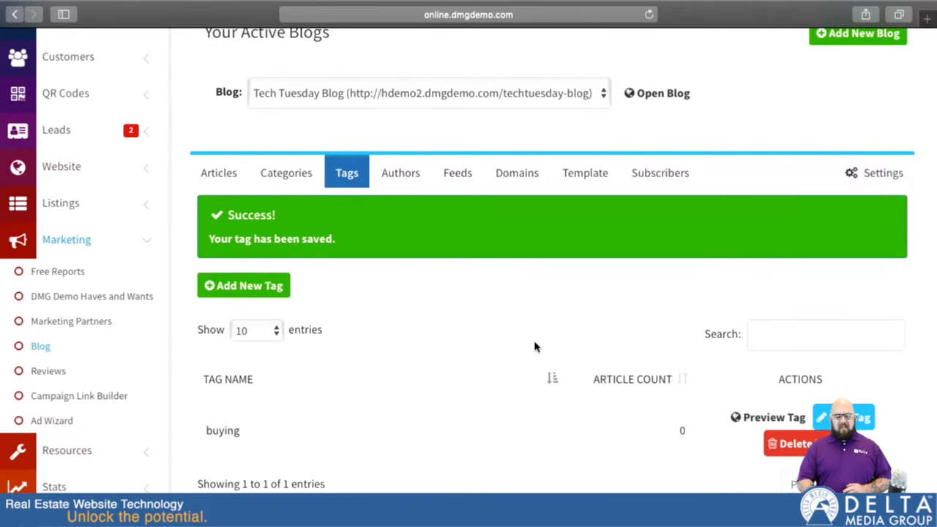
pyautogui.scroll(-3, 535, 347)
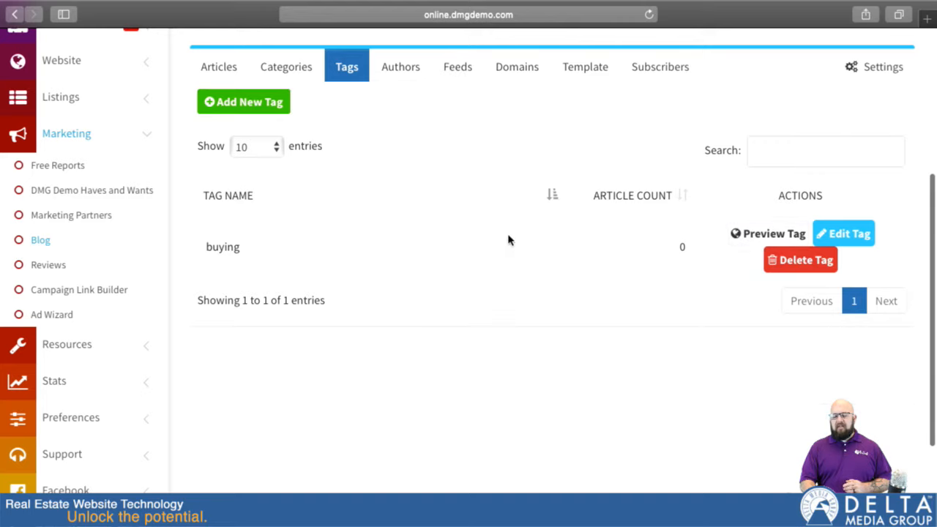
# Add an author to the Tech Tuesday Blog, entering the author's first name, and save it.
pyautogui.scroll(2, 509, 240)
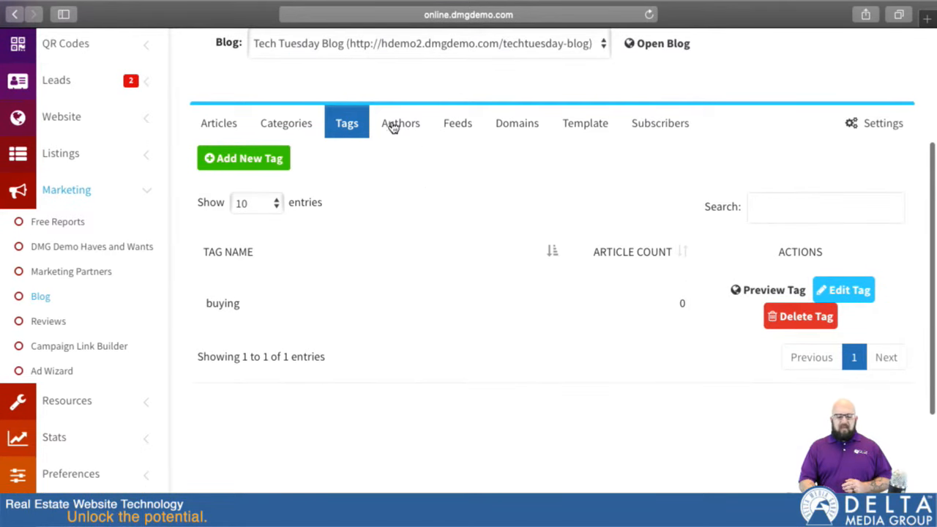
pyautogui.click(394, 126)
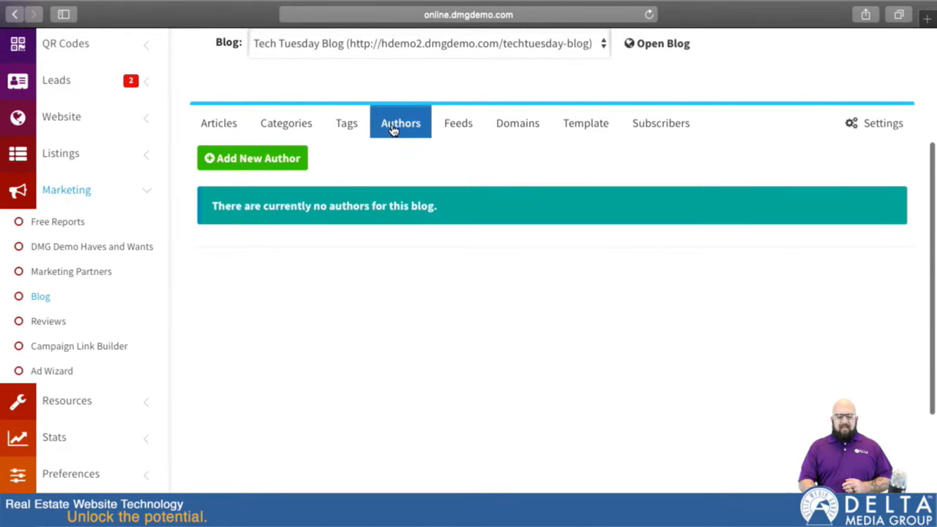
pyautogui.click(248, 160)
pyautogui.click(374, 251)
pyautogui.write('Halr')
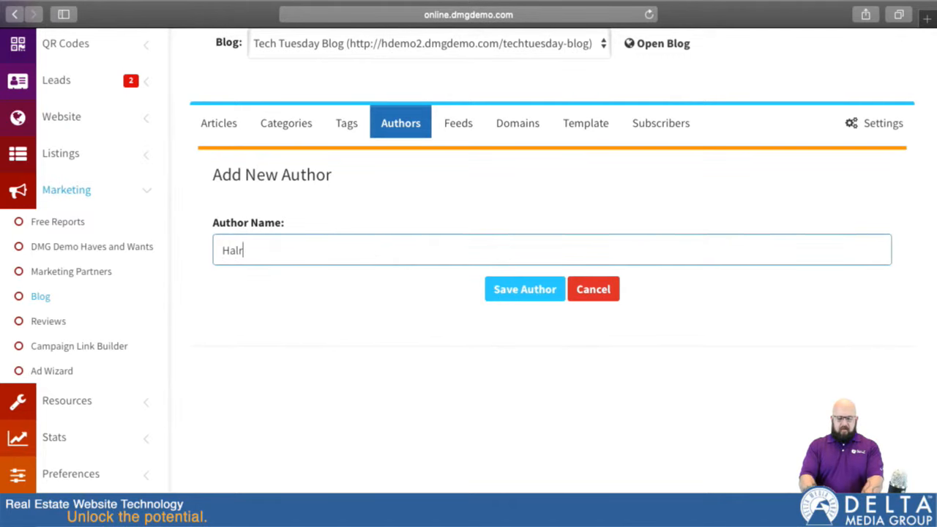
pyautogui.write('ey')
pyautogui.press('BackSpace')
pyautogui.press('BackSpace')
pyautogui.press('BackSpace')
pyautogui.press('BackSpace')
pyautogui.write('rley')
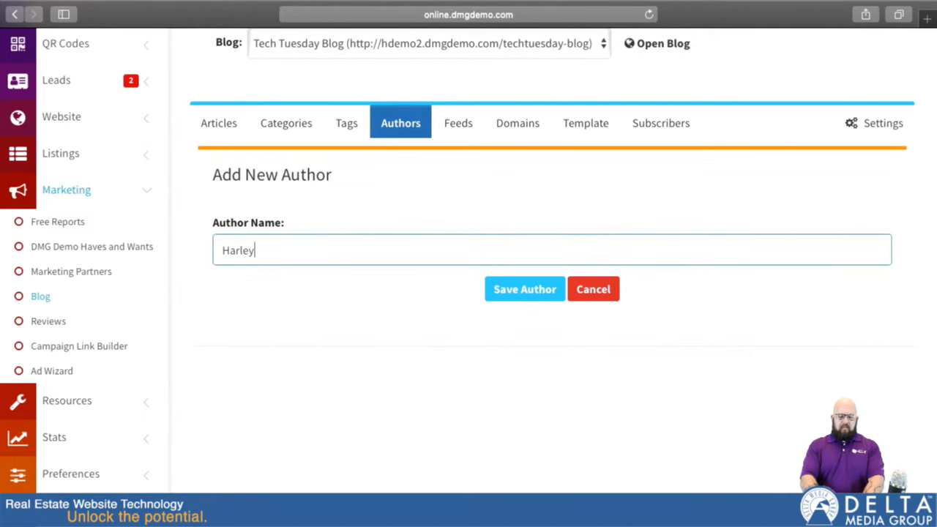
pyautogui.click(505, 289)
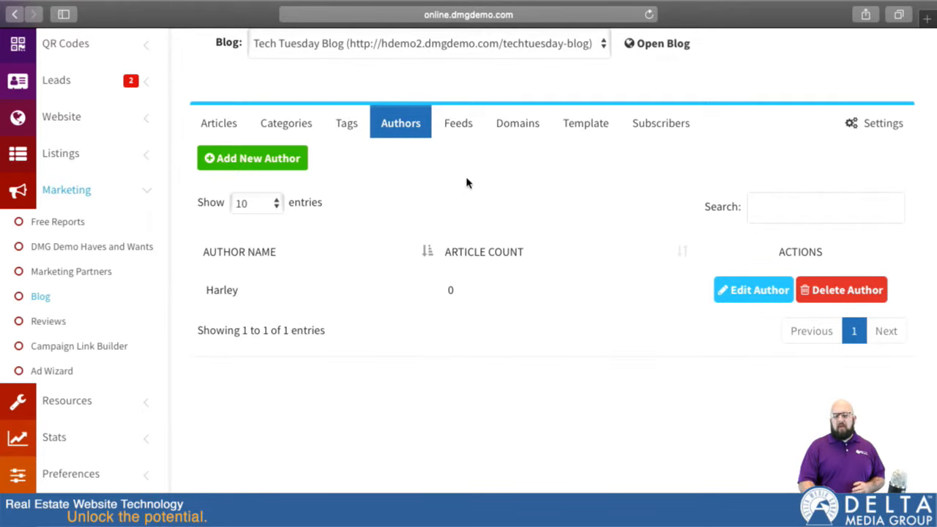
pyautogui.click(459, 125)
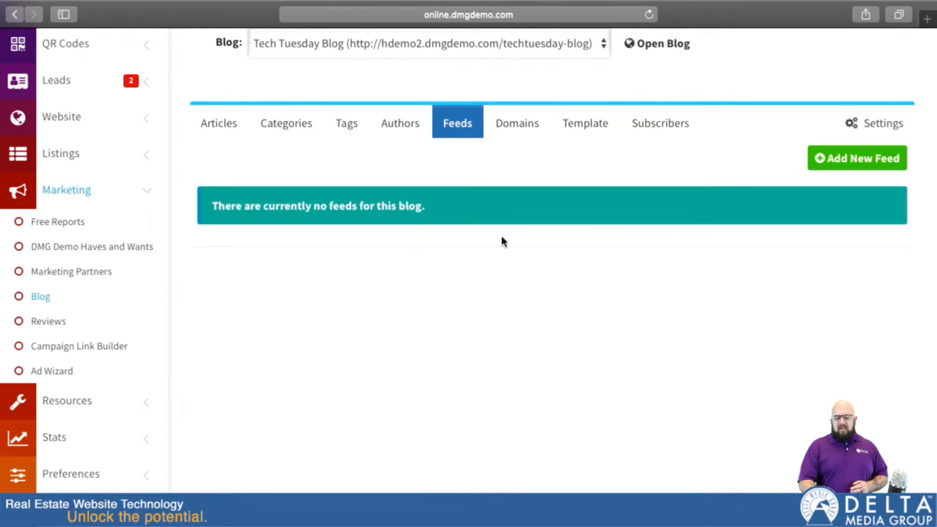
pyautogui.click(853, 167)
pyautogui.scroll(-4, 681, 373)
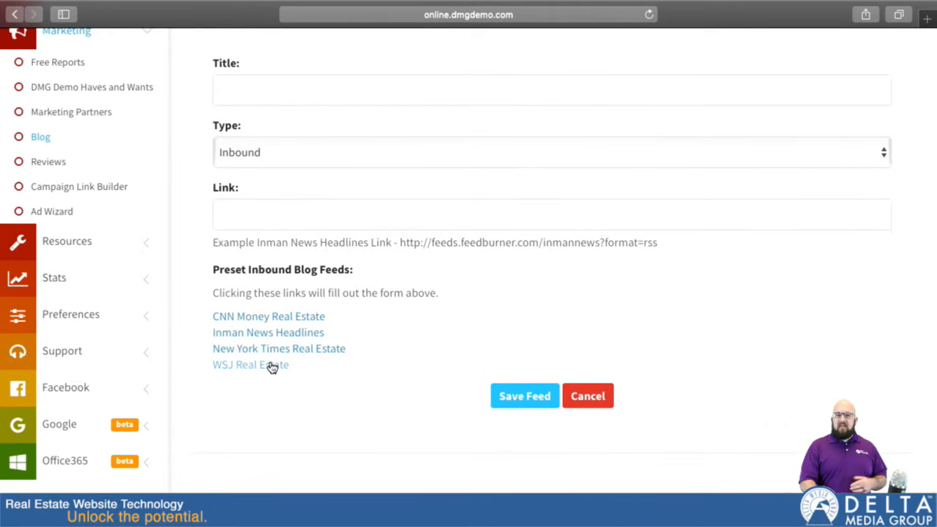
pyautogui.scroll(3, 340, 327)
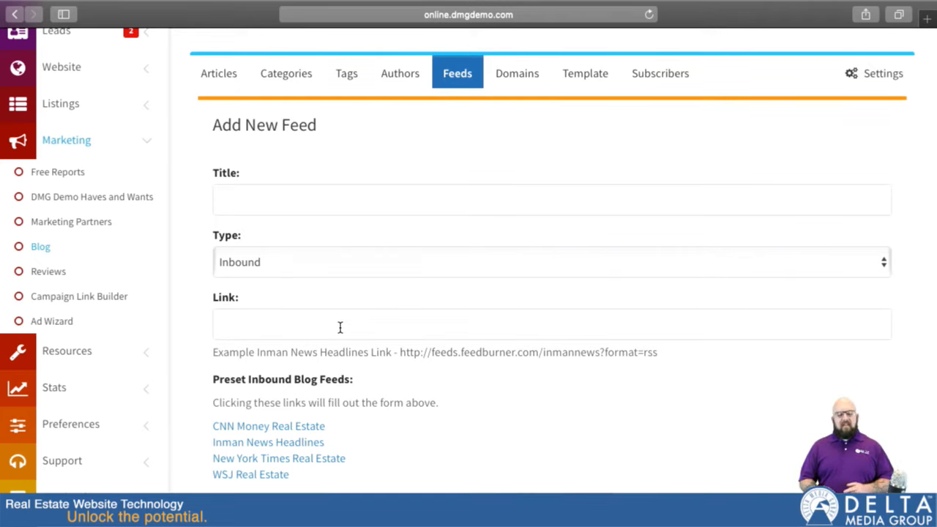
pyautogui.click(233, 328)
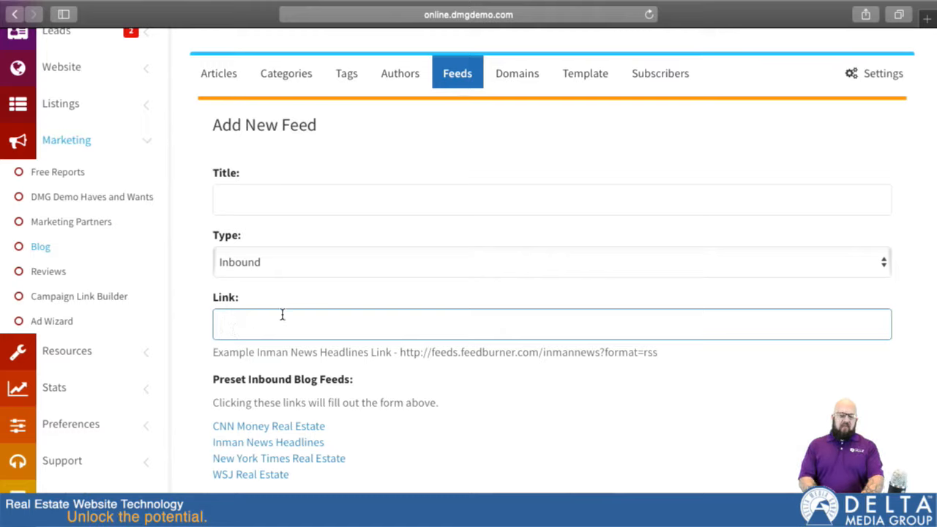
pyautogui.click(278, 194)
pyautogui.write('Test Blog Feed')
pyautogui.click(291, 327)
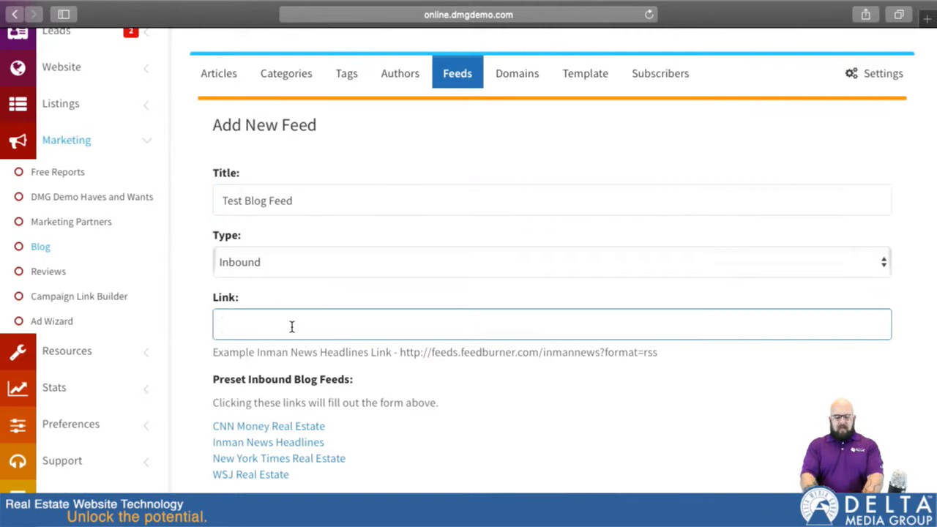
pyautogui.write('https')
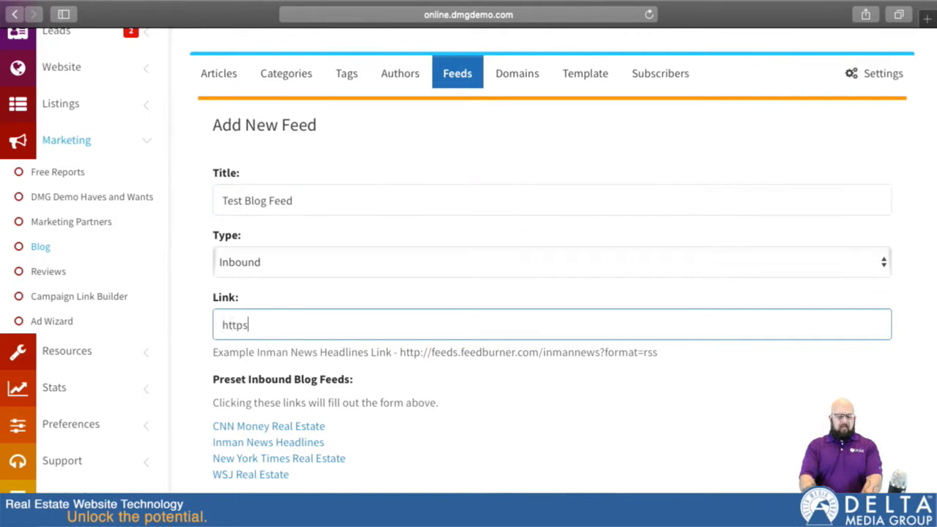
pyautogui.write('://www.testblo')
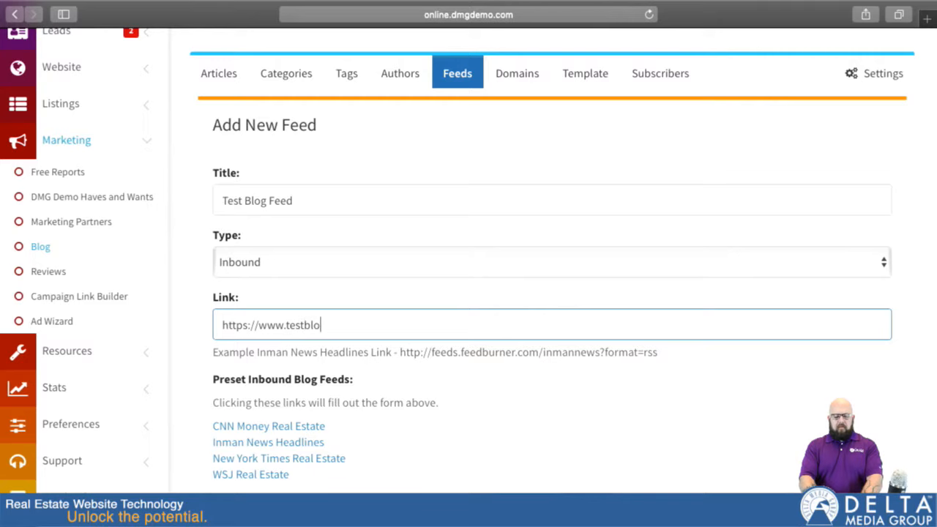
pyautogui.write('g.com/f')
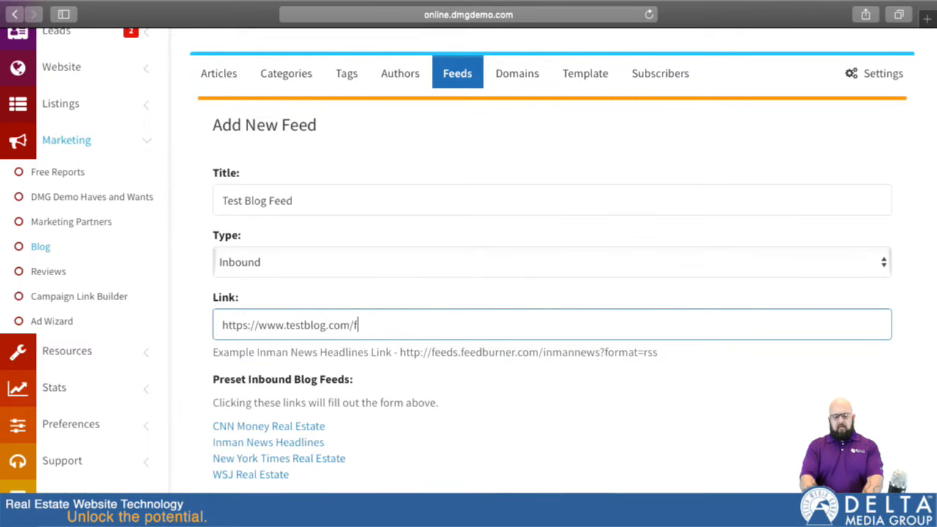
pyautogui.write('eed')
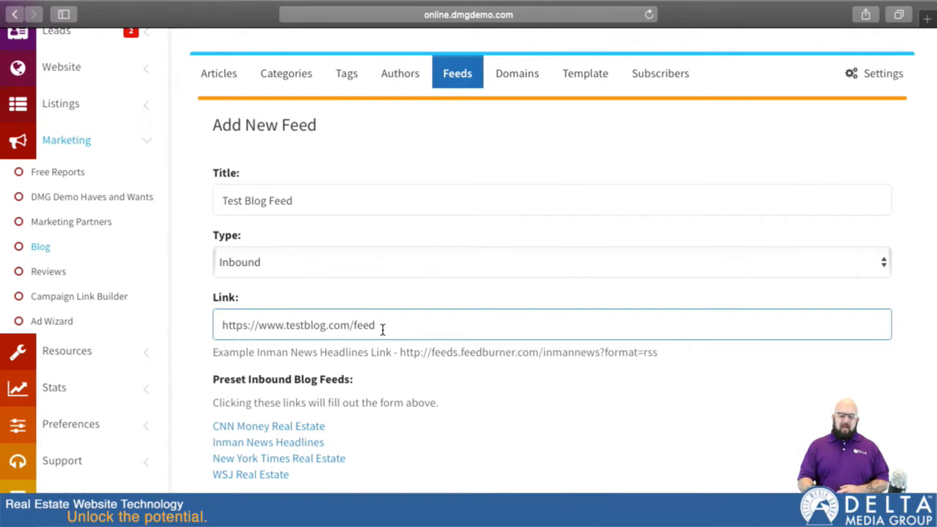
pyautogui.moveTo(399, 353); pyautogui.dragTo(661, 352)
pyautogui.press('super+c')
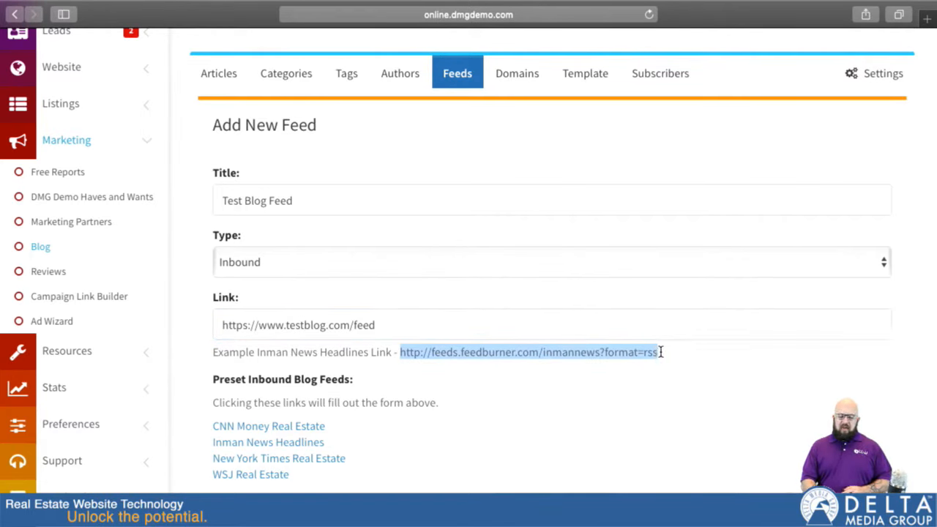
pyautogui.doubleClick(423, 325)
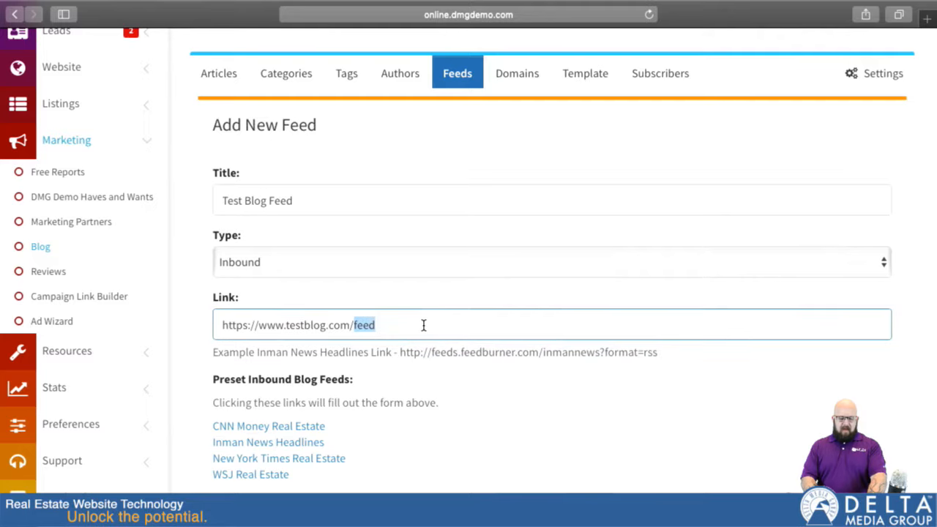
pyautogui.press('super+a')
pyautogui.press('super+v')
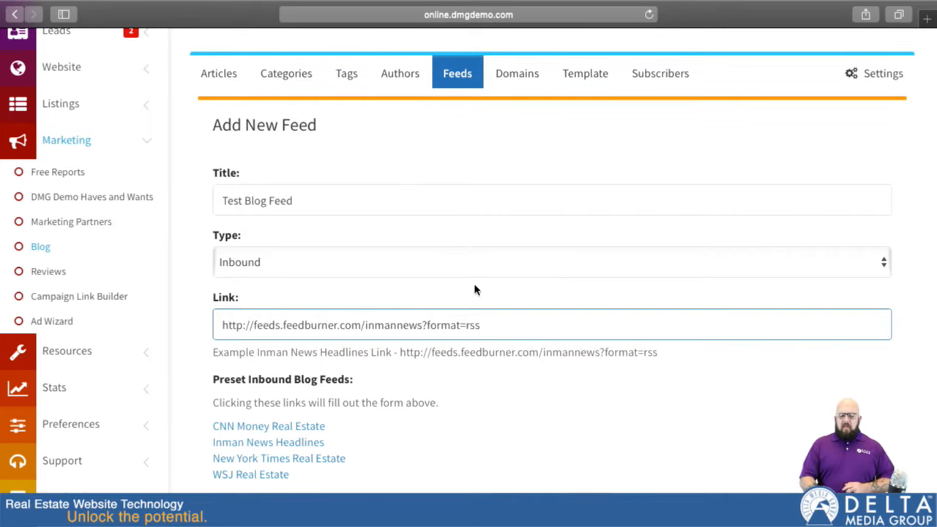
pyautogui.scroll(-3, 681, 460)
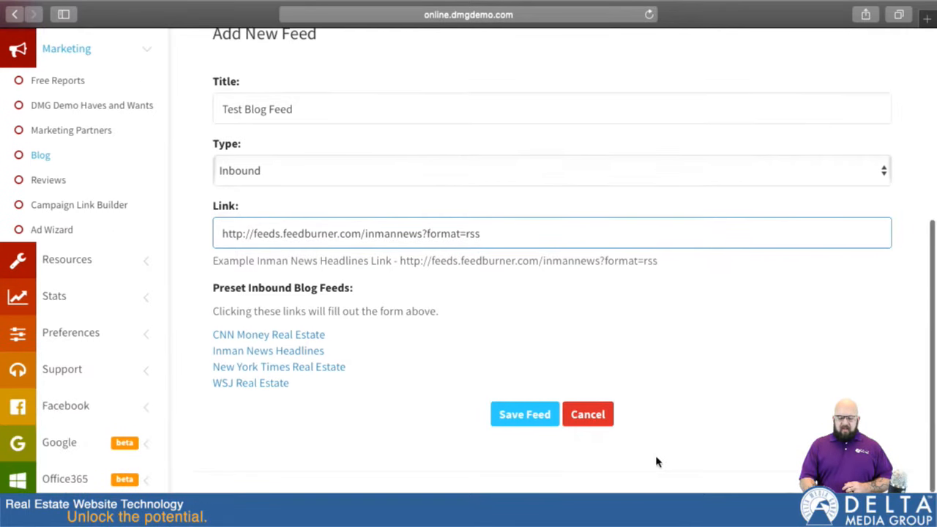
pyautogui.click(580, 415)
pyautogui.scroll(4, 620, 246)
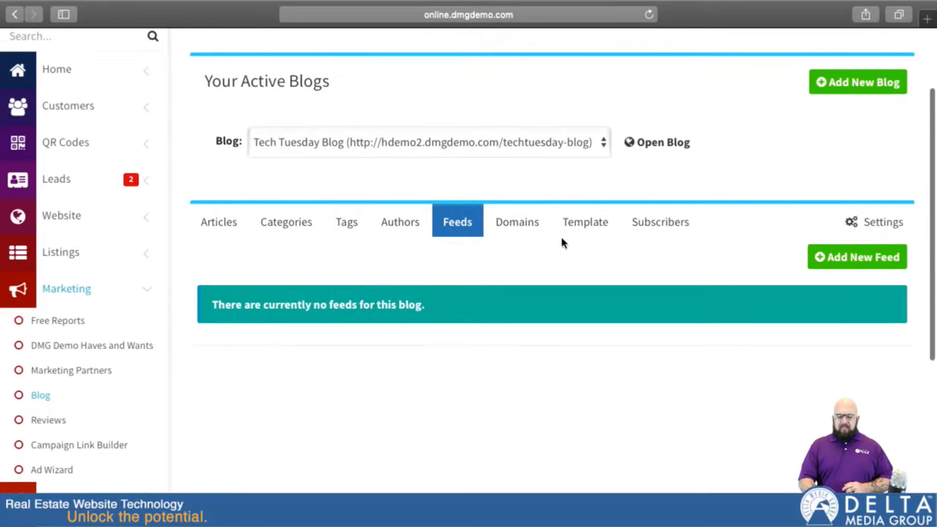
# Select the other available domain in the Tech Tuesday Blog's domain options without updating the blog.
pyautogui.click(517, 227)
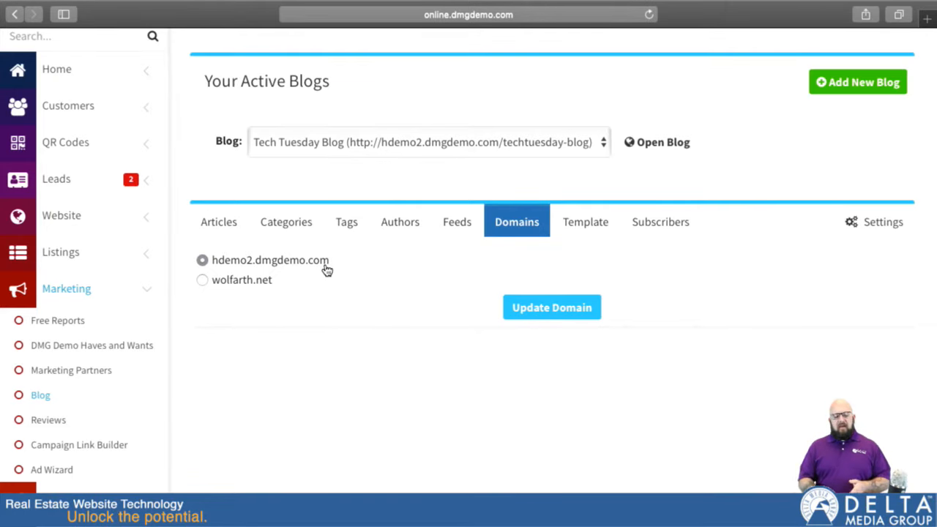
pyautogui.click(201, 283)
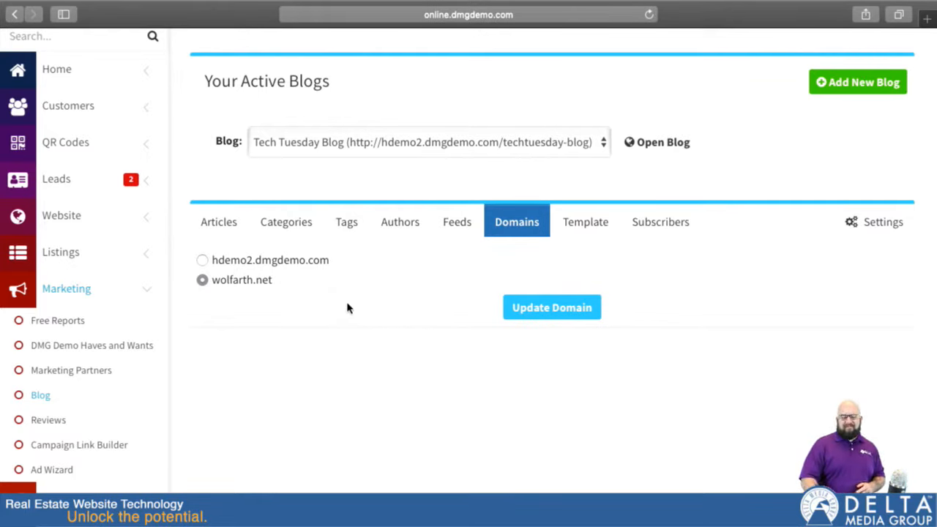
# Examine the previews of Template 1, Template 2 and Template 3 for the Tech Tuesday Blog.
pyautogui.click(595, 229)
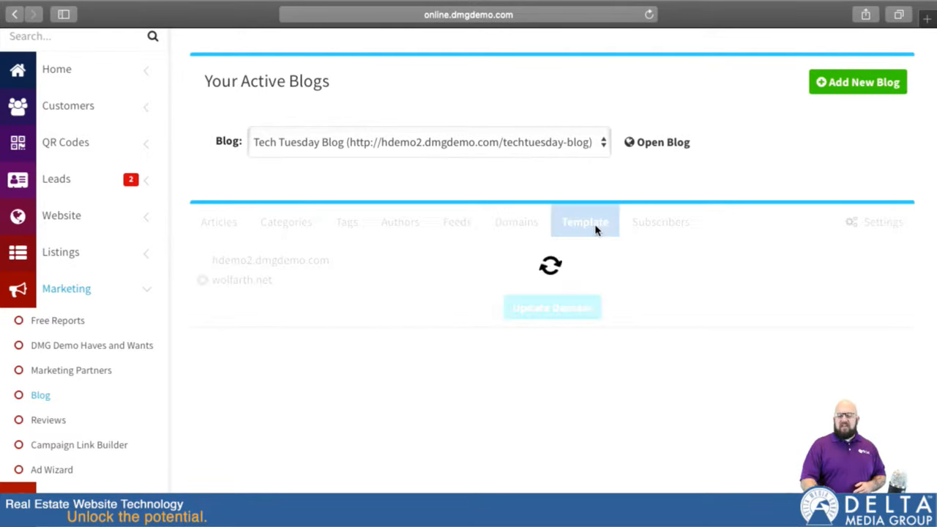
pyautogui.scroll(-4, 377, 384)
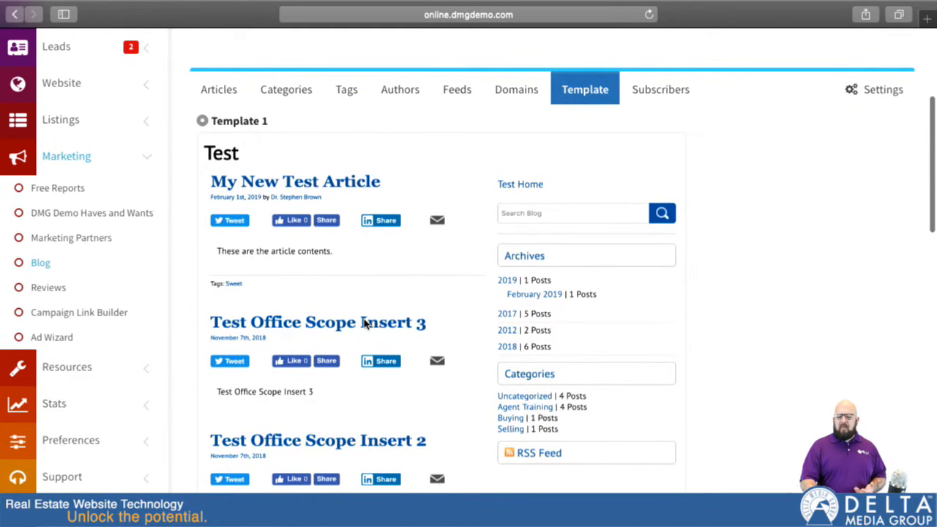
pyautogui.scroll(-10, 364, 324)
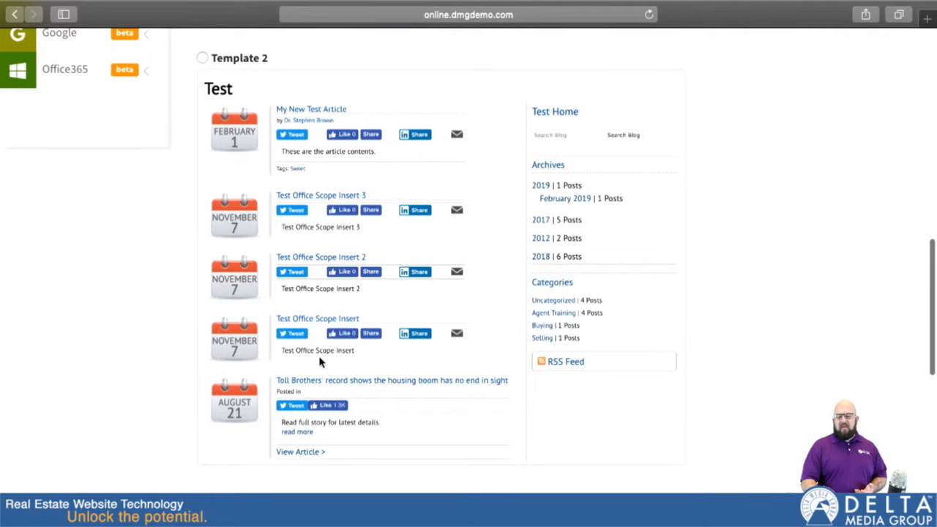
pyautogui.scroll(-10, 322, 366)
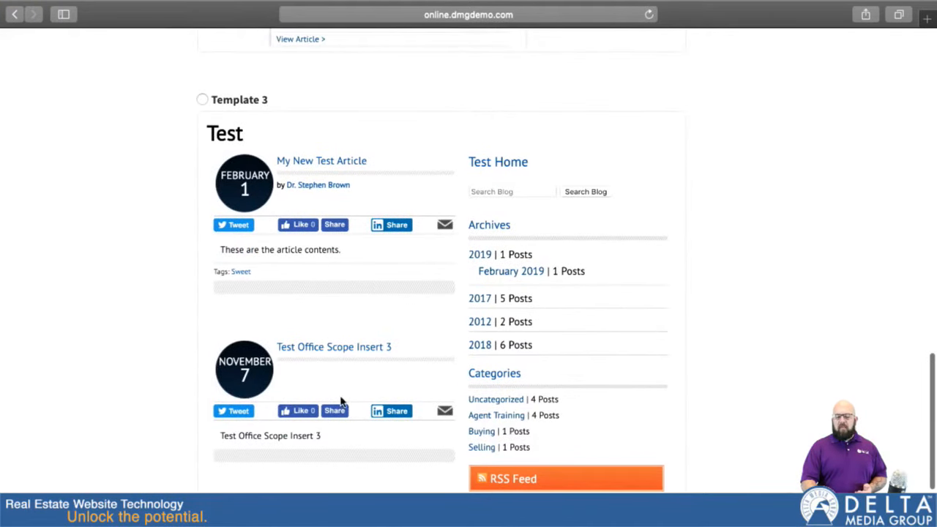
pyautogui.scroll(-4, 347, 440)
pyautogui.scroll(12, 350, 454)
pyautogui.scroll(10, 350, 454)
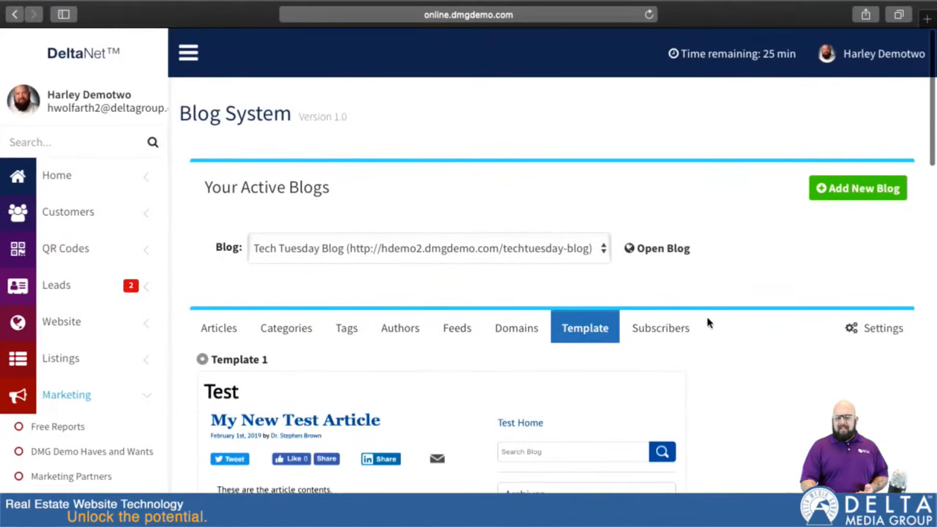
# Mark the first Customer Search Group with 43 customers for subscription to the Tech Tuesday Blog.
pyautogui.click(663, 331)
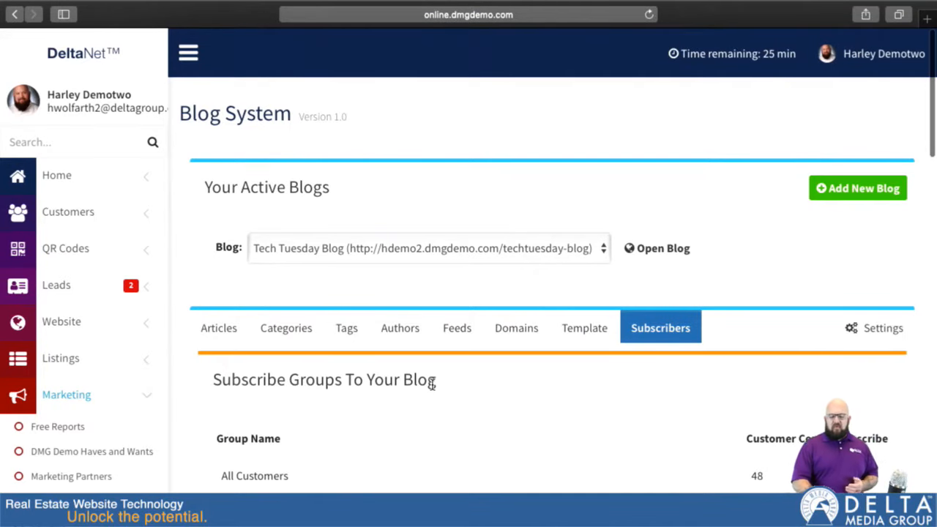
pyautogui.scroll(-5, 432, 384)
pyautogui.scroll(-2, 432, 384)
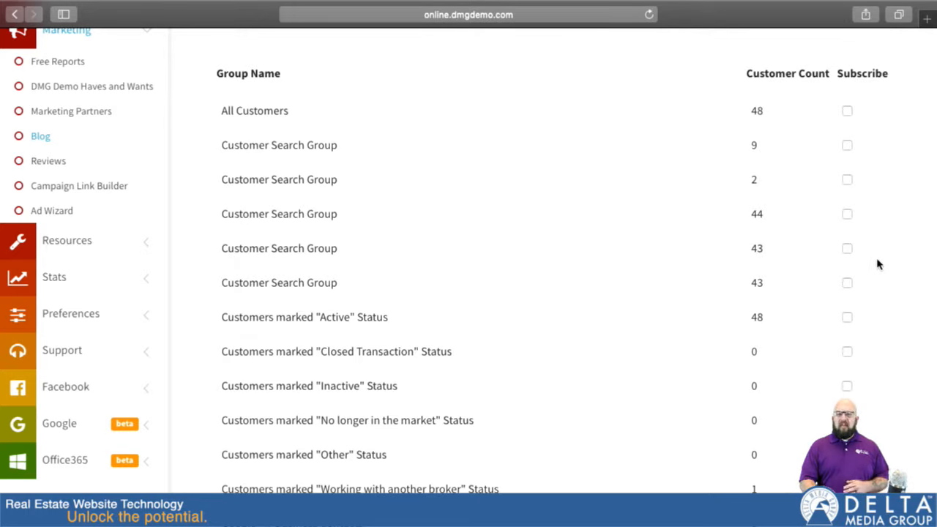
pyautogui.click(846, 247)
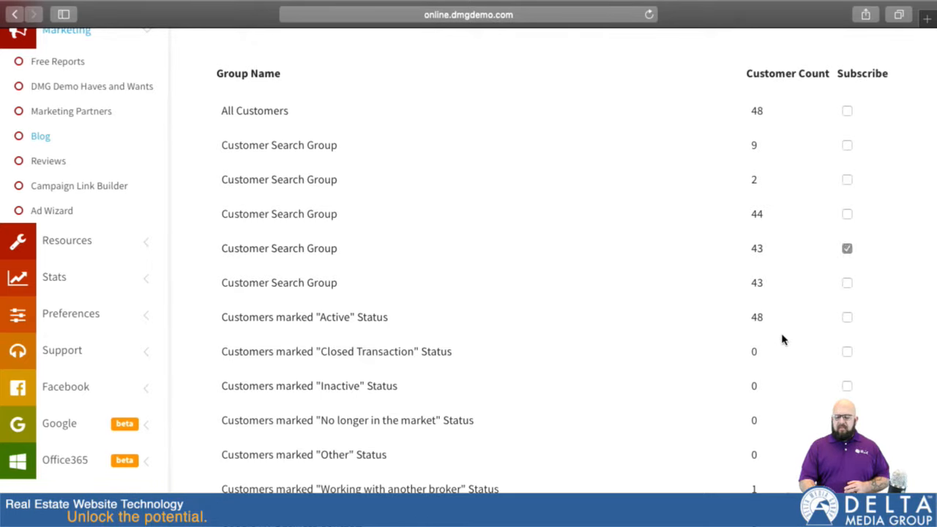
# Look through the remaining customer groups and the blog's current subscriber and unsubscribed lists.
pyautogui.scroll(-5, 784, 339)
pyautogui.scroll(-2, 784, 339)
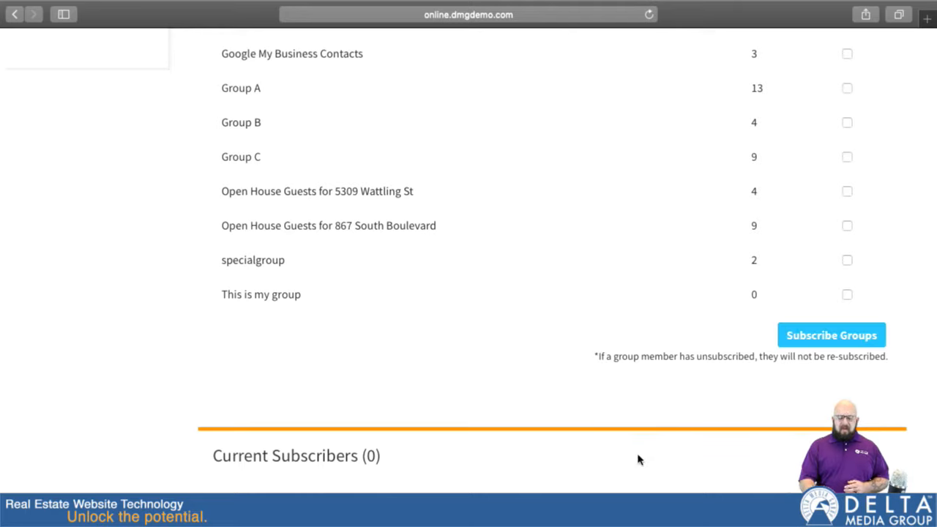
pyautogui.scroll(-4, 638, 460)
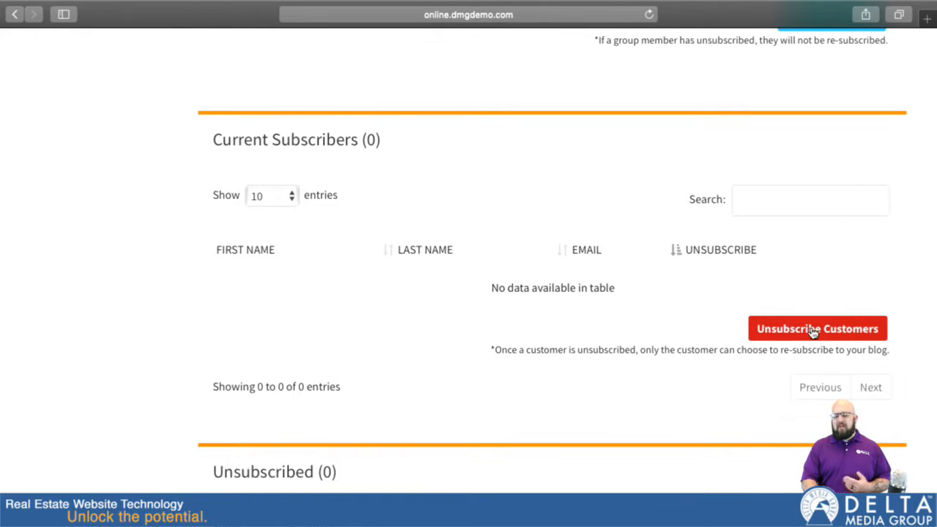
pyautogui.scroll(-4, 620, 378)
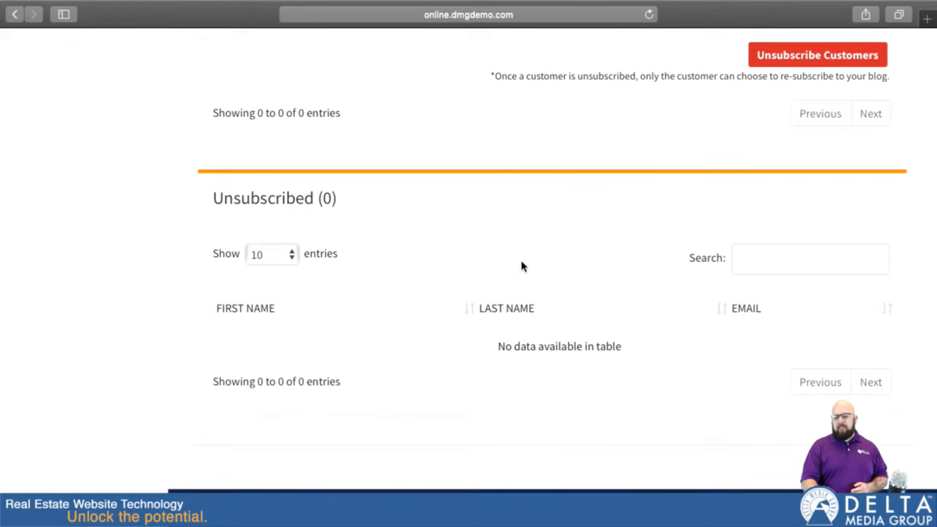
pyautogui.scroll(3, 521, 266)
pyautogui.scroll(-2, 522, 266)
# Open the Tech Tuesday Blog's settings and review the home page article limit and right column section options.
pyautogui.scroll(15, 522, 265)
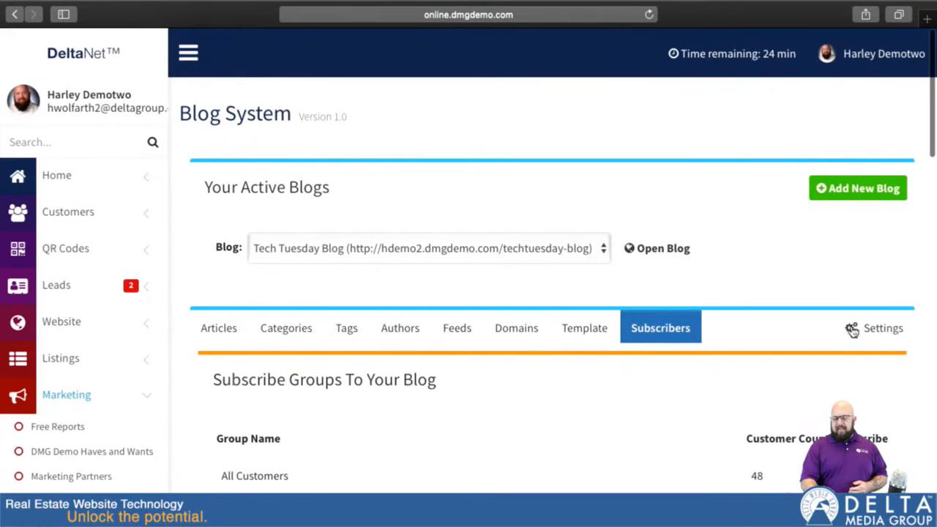
pyautogui.click(874, 335)
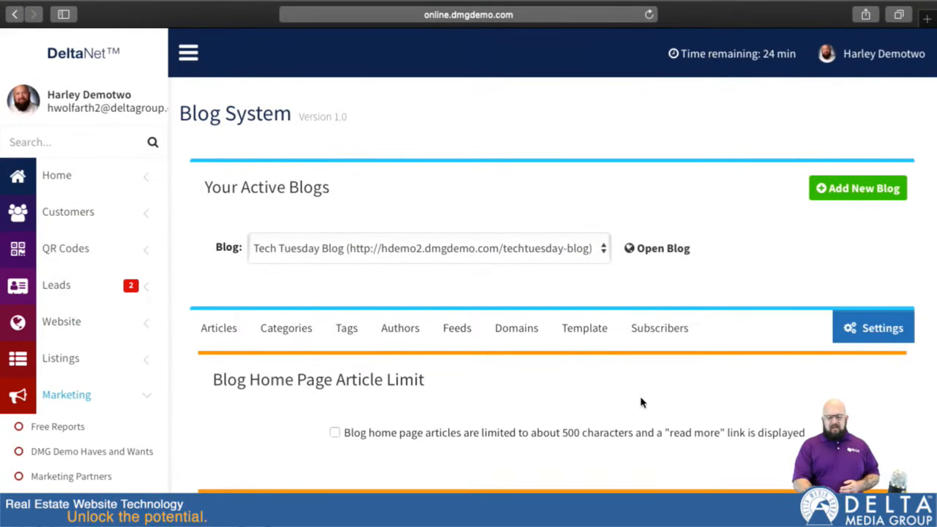
pyautogui.scroll(-3, 641, 403)
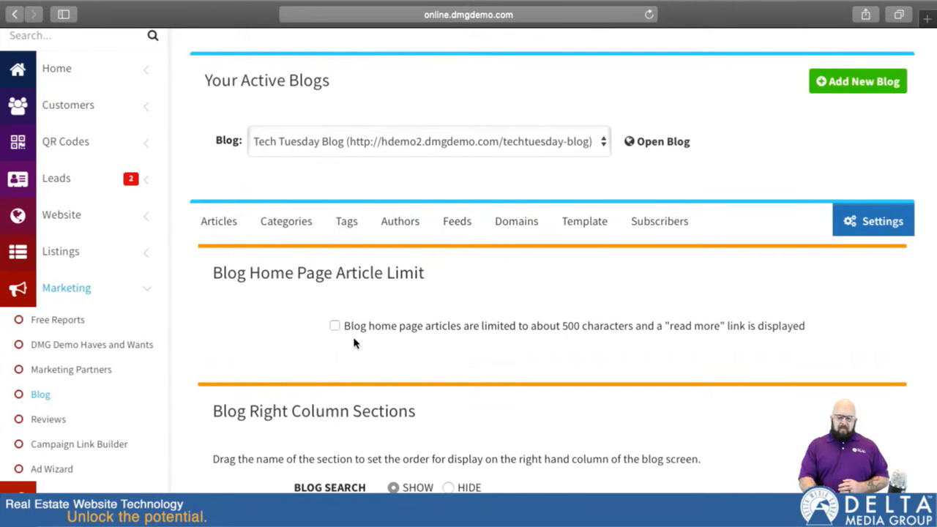
pyautogui.scroll(-3, 356, 341)
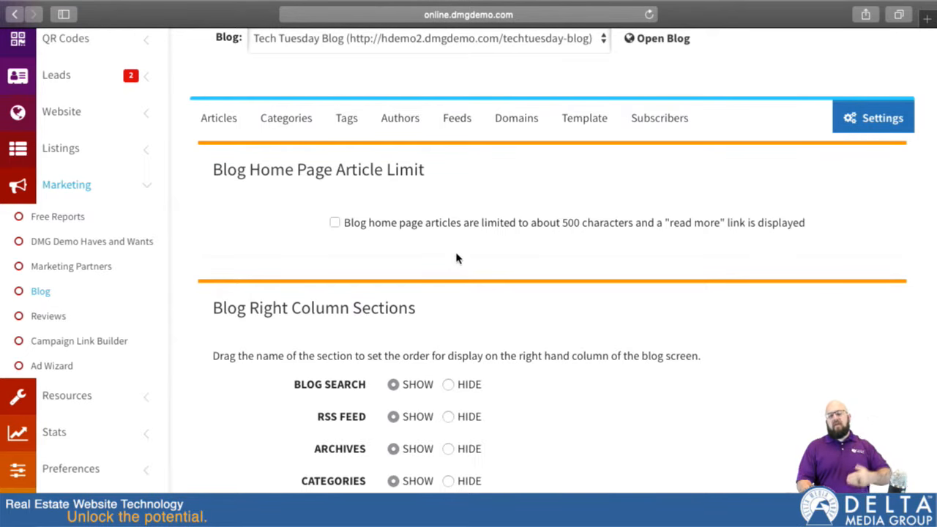
pyautogui.scroll(-5, 439, 273)
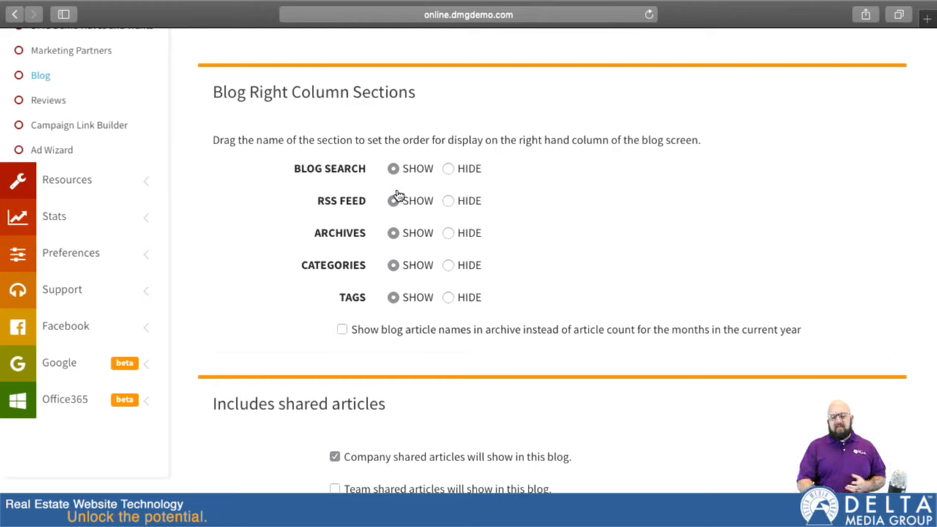
# Hide the Blog Search section of the blog's right column, and set it back to Show.
pyautogui.click(448, 169)
pyautogui.scroll(-5, 496, 245)
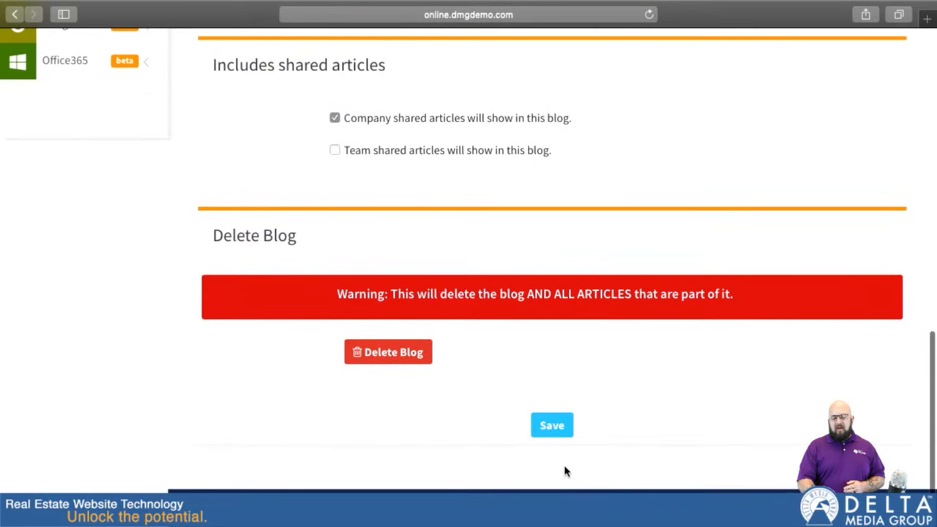
pyautogui.scroll(5, 510, 195)
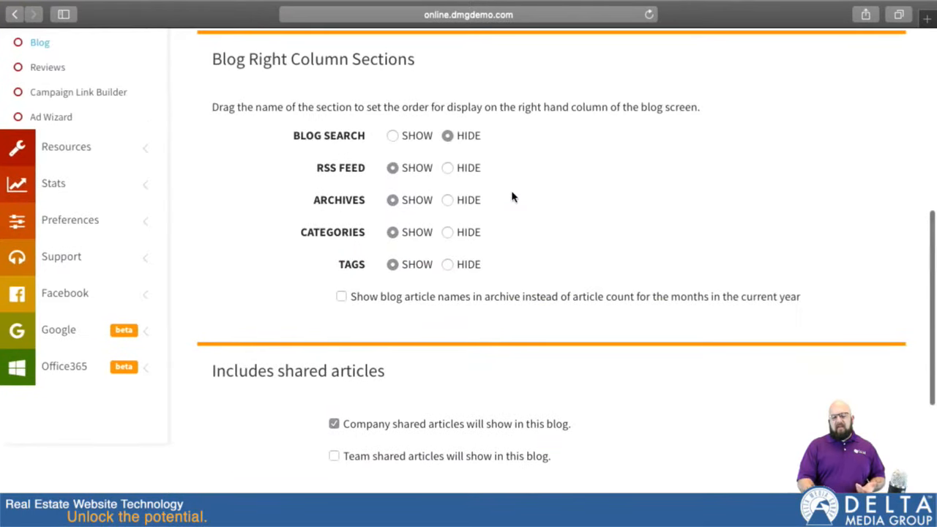
pyautogui.click(393, 136)
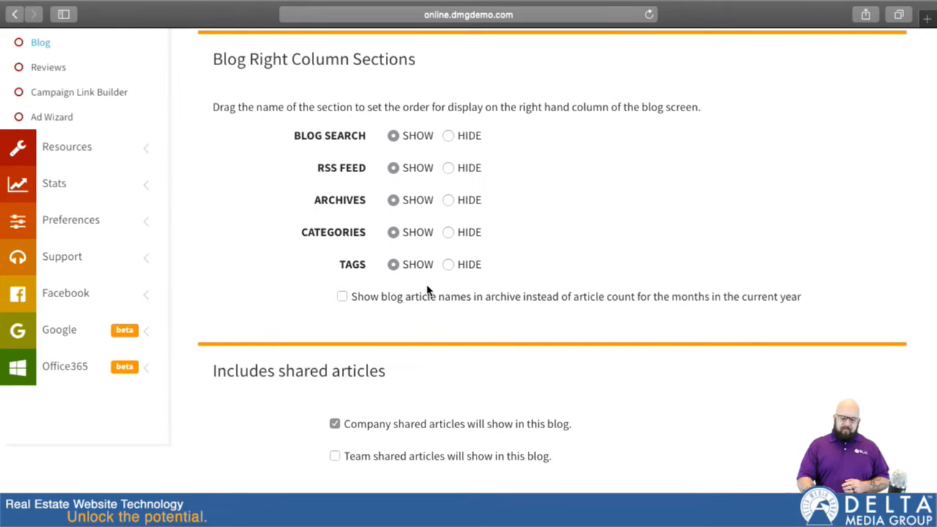
# Turn on the display of team shared articles in this blog, and turn it off again.
pyautogui.scroll(-3, 425, 307)
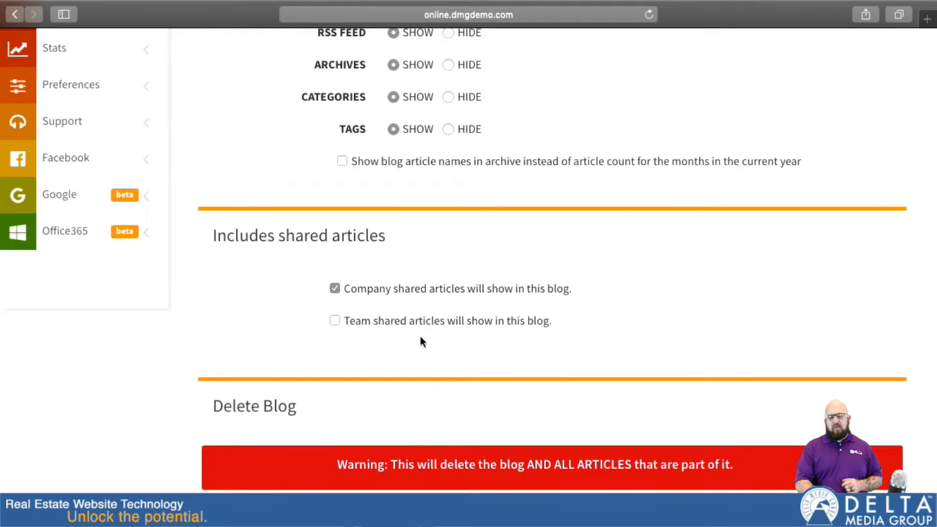
pyautogui.scroll(-3, 421, 341)
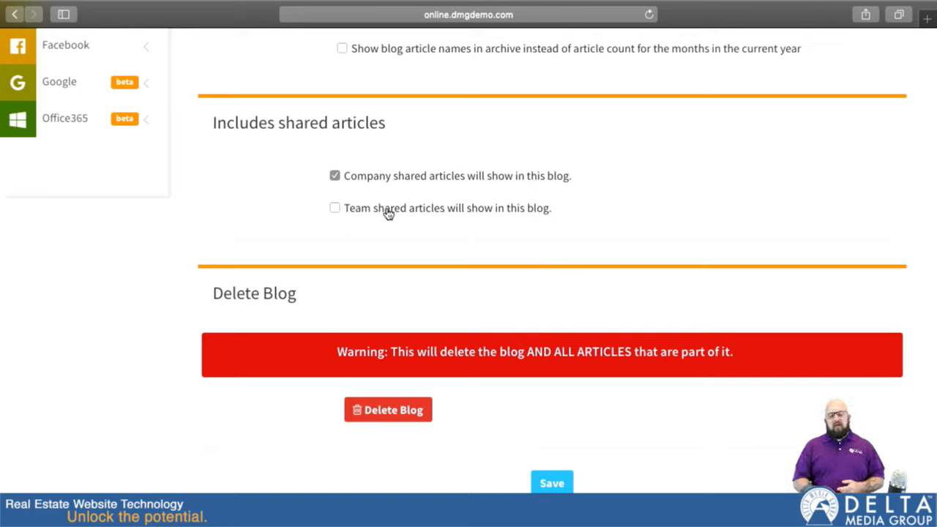
pyautogui.click(336, 208)
pyautogui.click(339, 207)
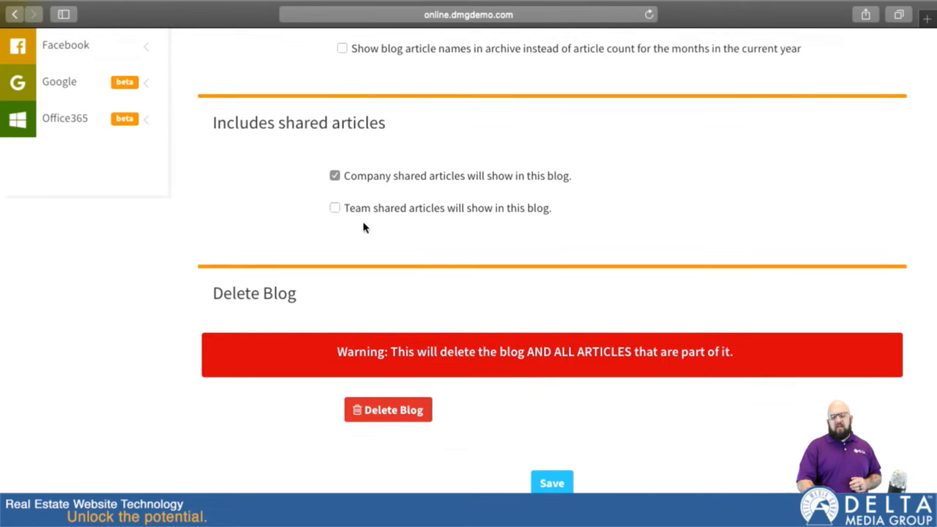
# Leave the blog settings and start a new article in the Tech Tuesday Blog.
pyautogui.scroll(-2, 260, 293)
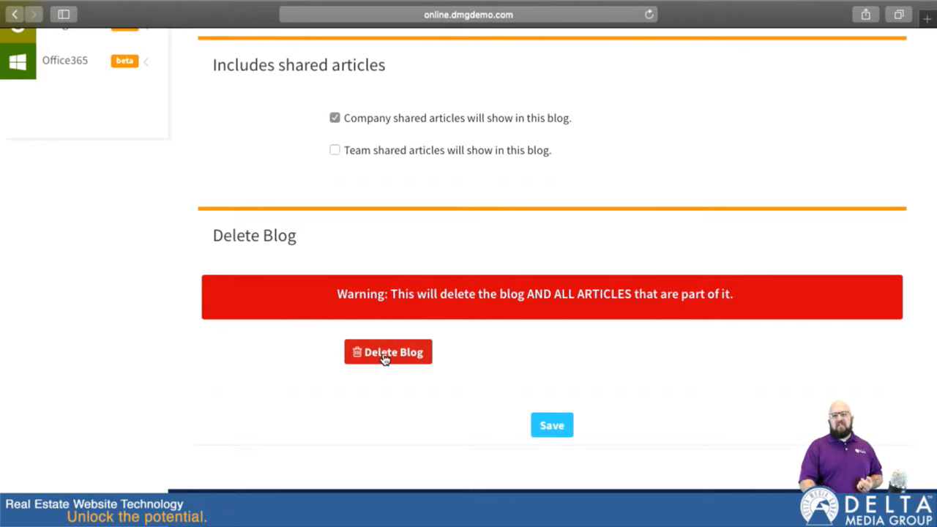
pyautogui.scroll(10, 186, 125)
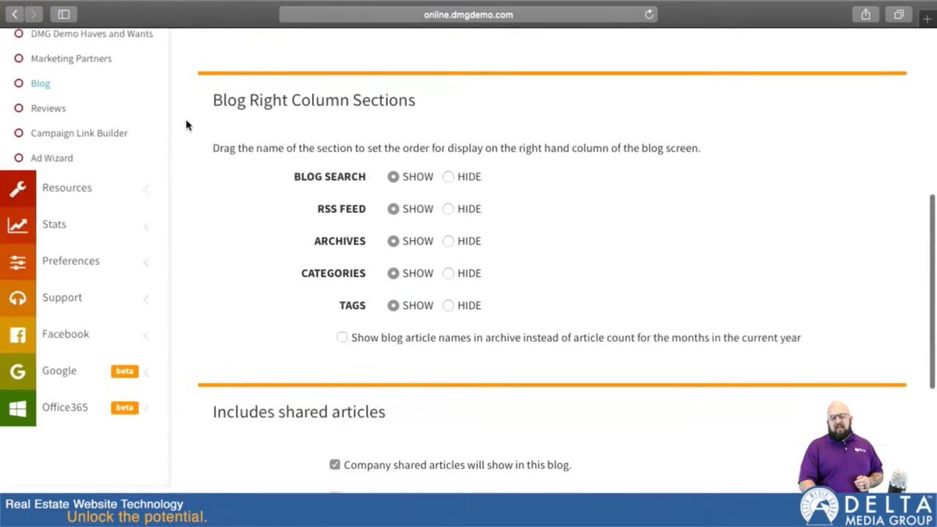
pyautogui.scroll(3, 186, 125)
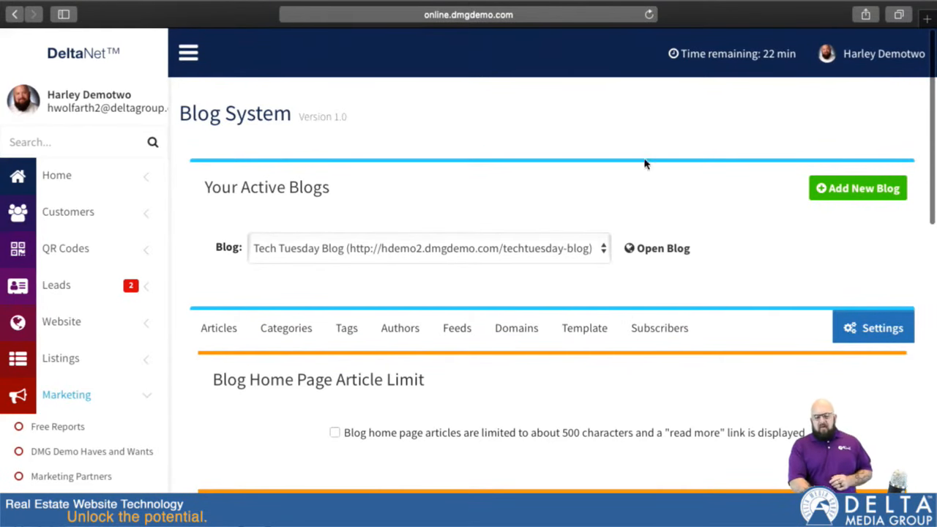
pyautogui.click(227, 328)
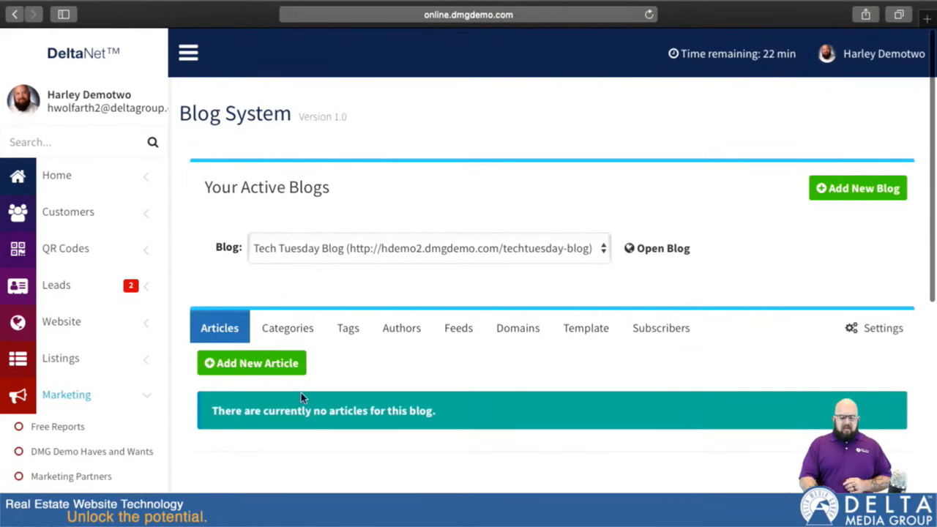
pyautogui.scroll(-1, 407, 376)
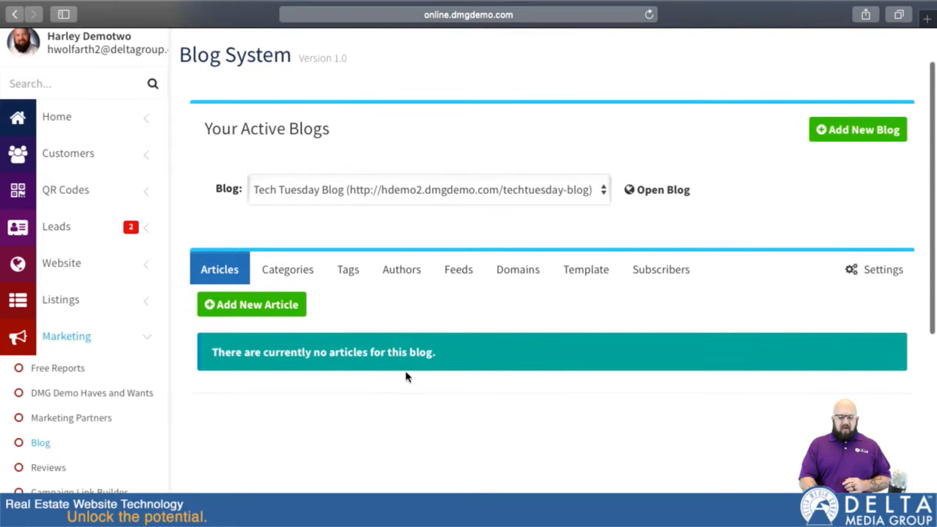
pyautogui.click(250, 303)
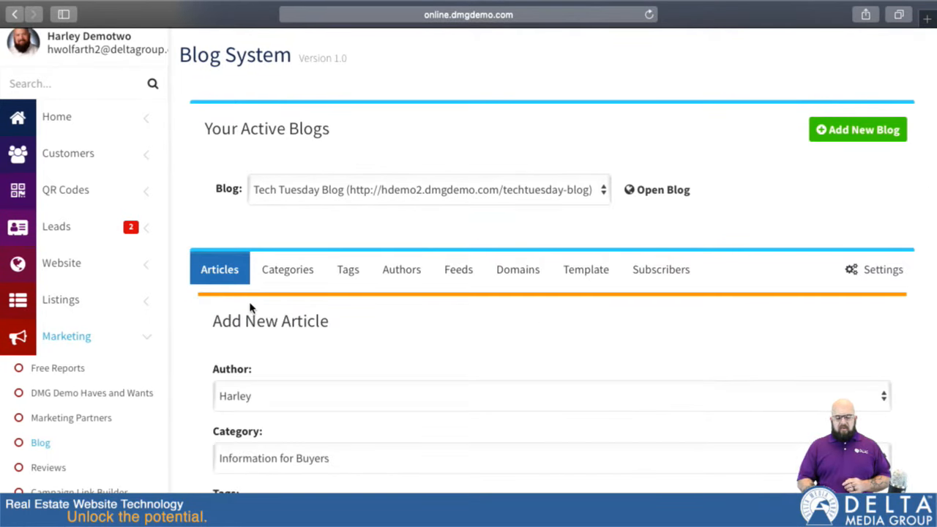
# Choose the listed author and the category Information for Buyers for the new article.
pyautogui.scroll(-3, 224, 354)
pyautogui.click(262, 257)
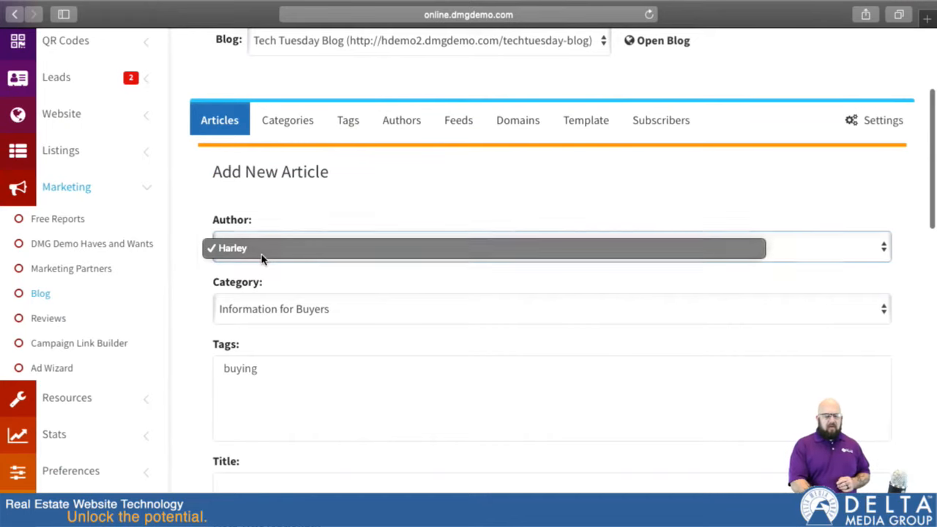
pyautogui.click(262, 253)
pyautogui.scroll(-2, 330, 322)
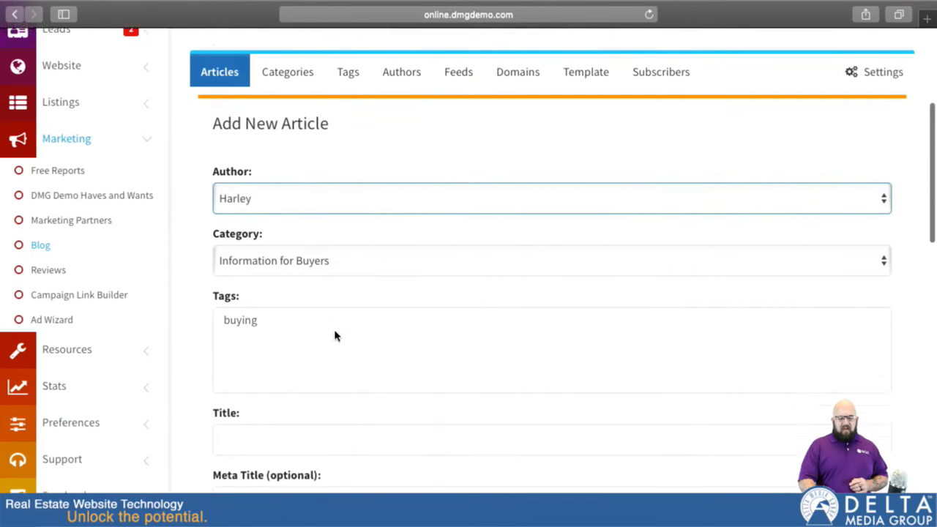
pyautogui.click(356, 235)
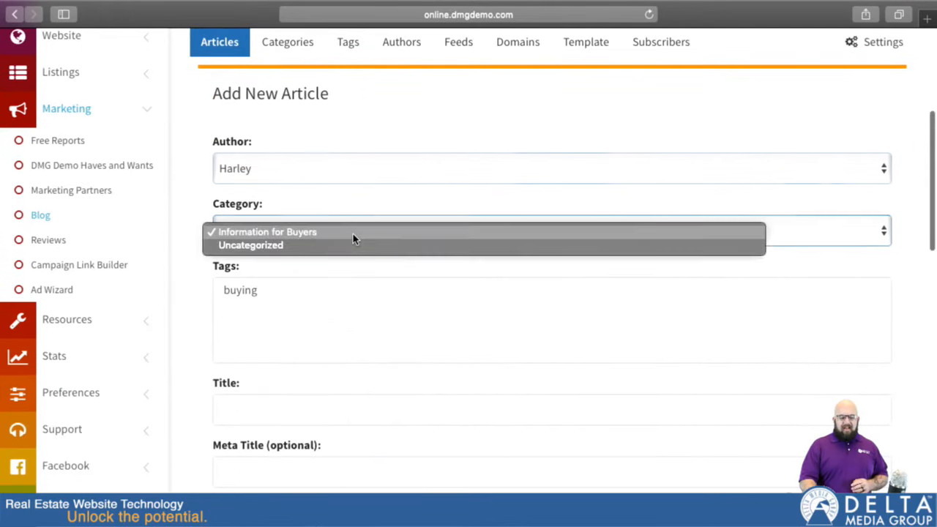
pyautogui.click(298, 232)
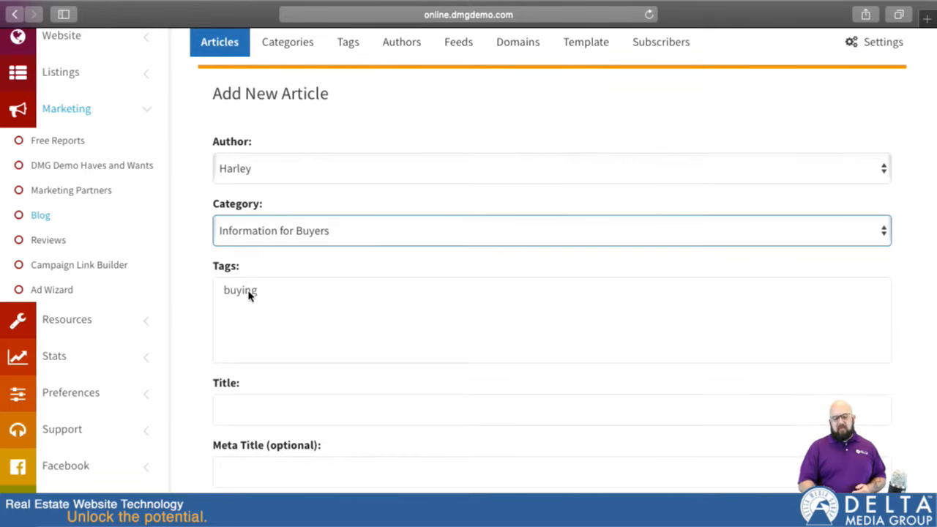
# Title the new article "My Test Articles".
pyautogui.scroll(-3, 259, 358)
pyautogui.click(268, 290)
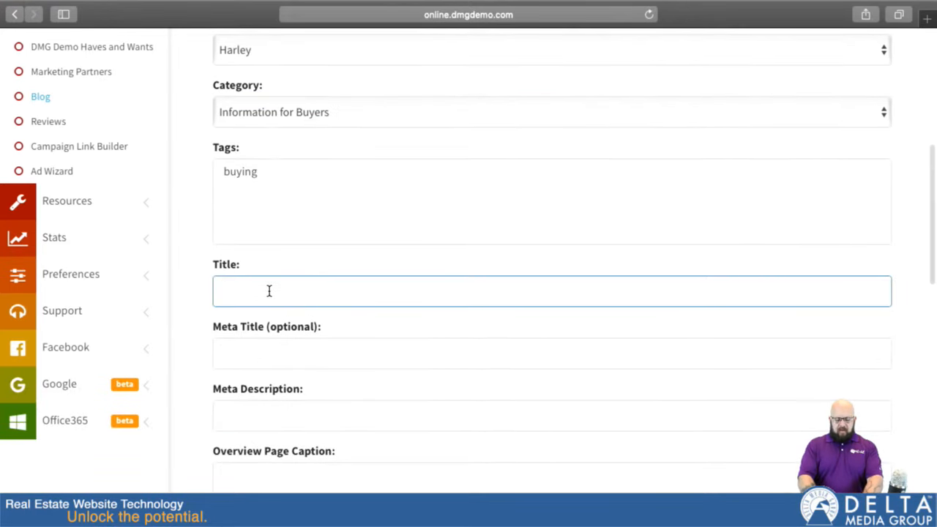
pyautogui.write('My Test A')
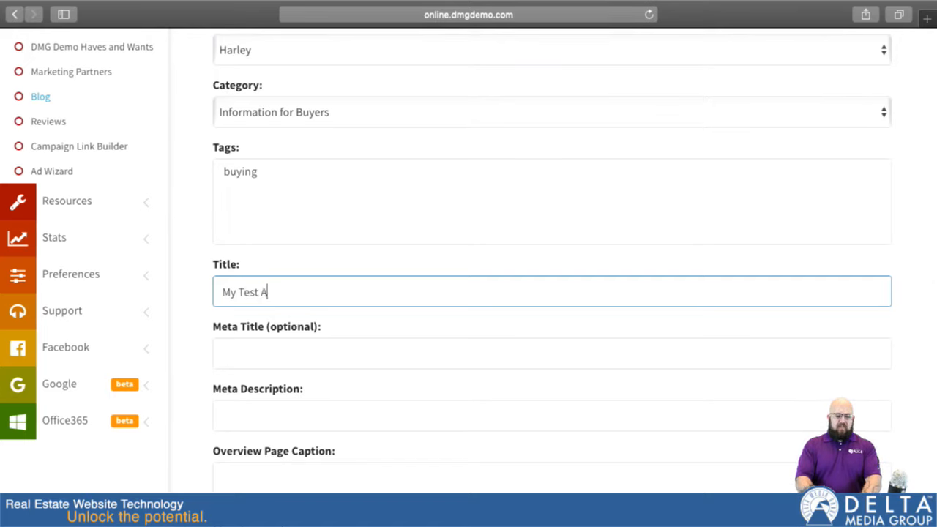
pyautogui.write('rticles')
# Copy the article's title into its optional meta title.
pyautogui.click(299, 350)
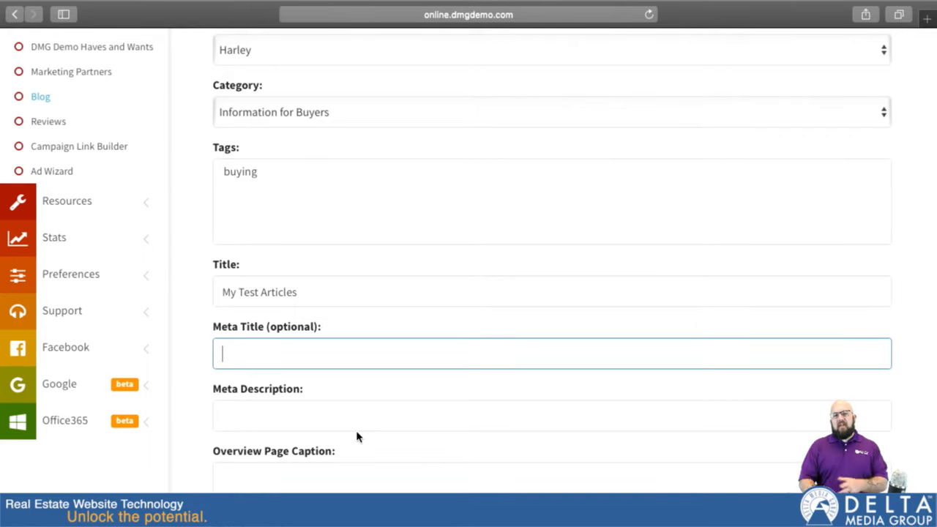
pyautogui.click(316, 292)
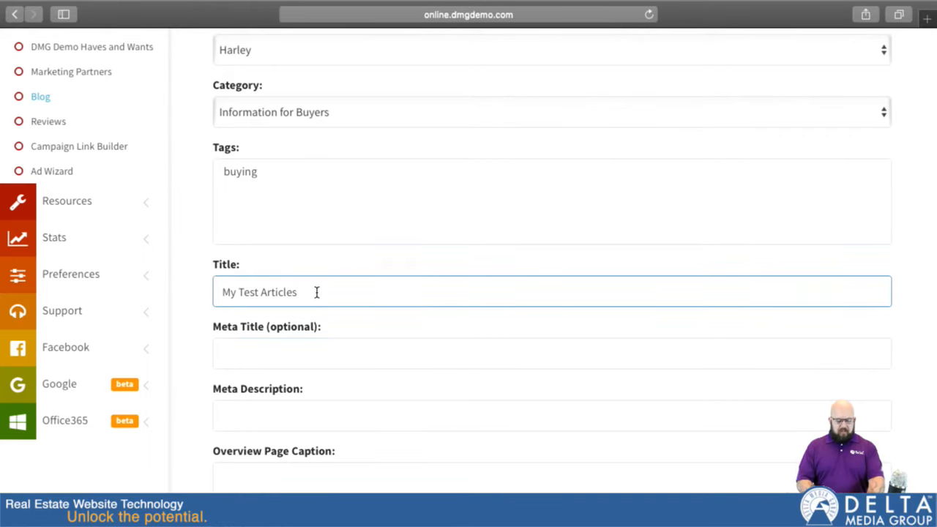
pyautogui.tripleClick(317, 292)
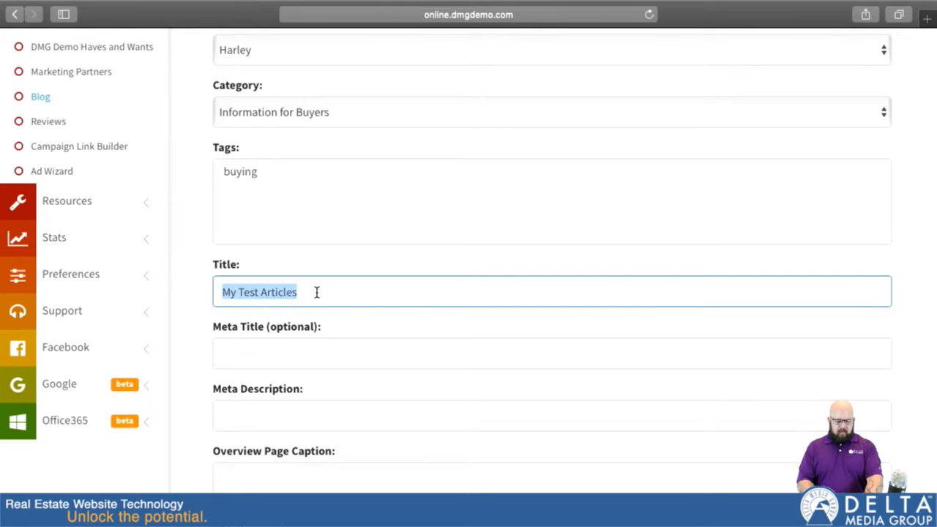
pyautogui.hotkey('ctrl', 'c')
pyautogui.click(287, 344)
pyautogui.hotkey('ctrl', 'v')
# Correct both the title and the meta title to "My Test Article".
pyautogui.click(324, 291)
pyautogui.press('BackSpace')
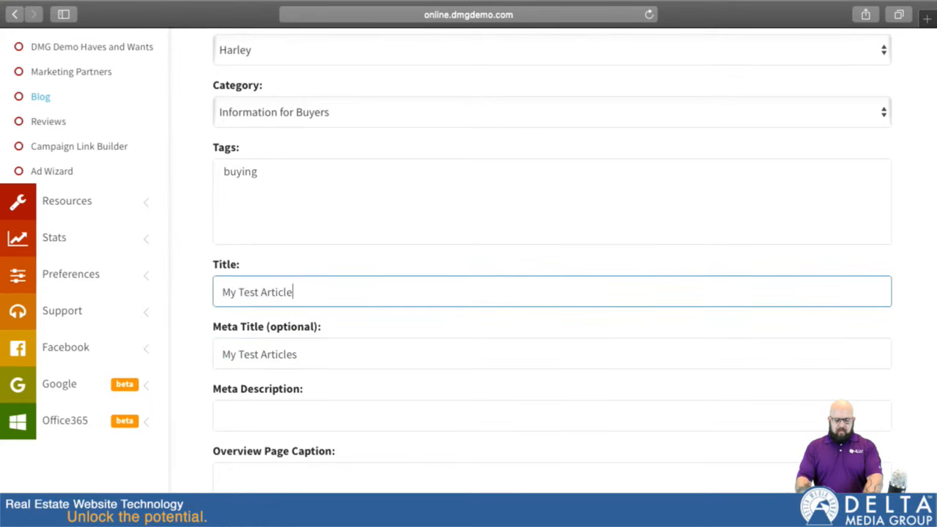
pyautogui.click(320, 353)
pyautogui.press('BackSpace')
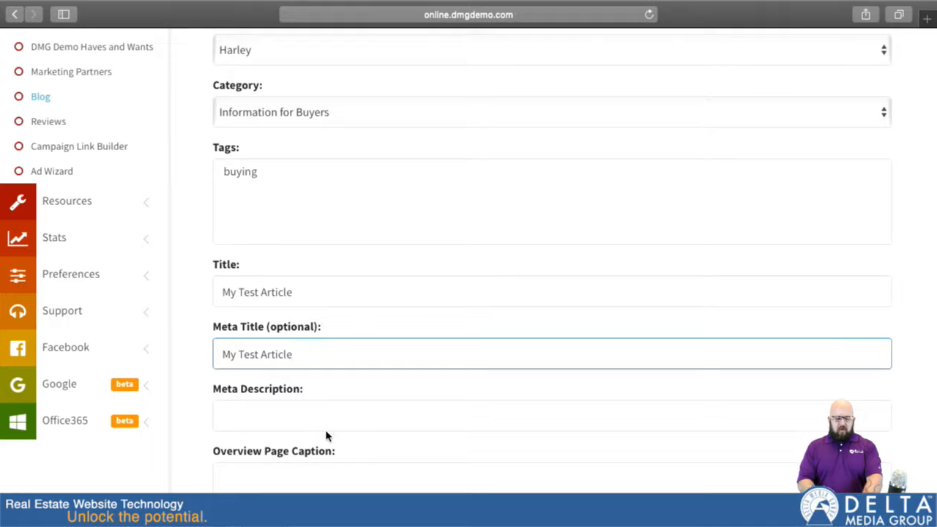
# Enter the meta description "This is an article about testing blog articles.".
pyautogui.scroll(-3, 325, 435)
pyautogui.click(323, 311)
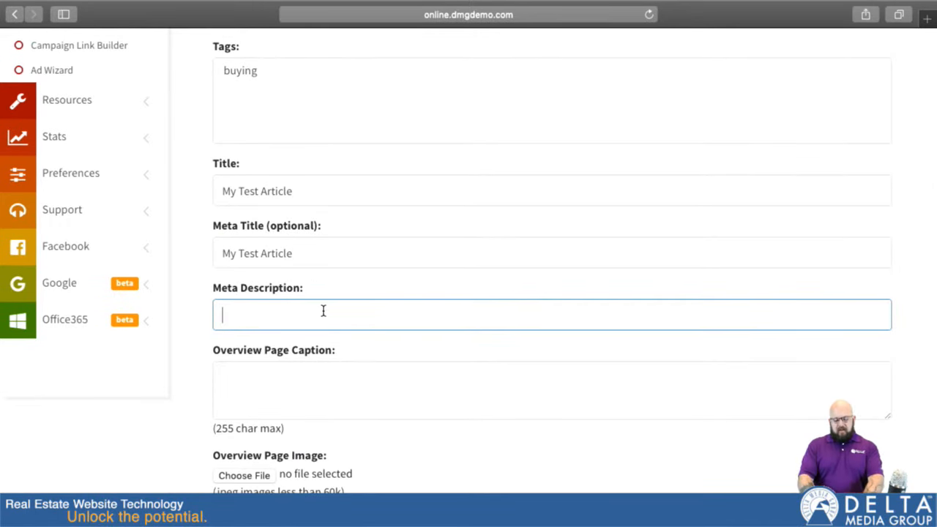
pyautogui.write('This is an article about testing blog articles')
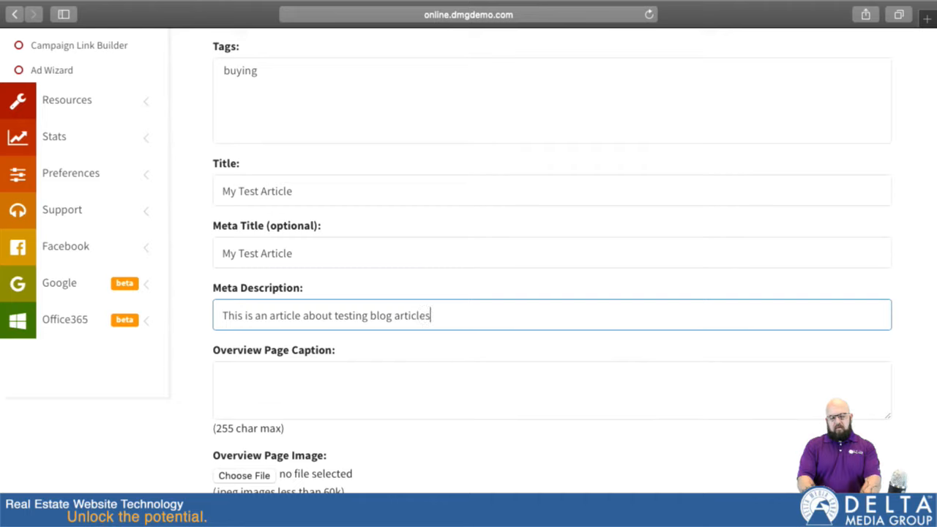
pyautogui.write('.')
# Review the new article's overview page caption, overview page image and contents editor.
pyautogui.scroll(-2, 403, 374)
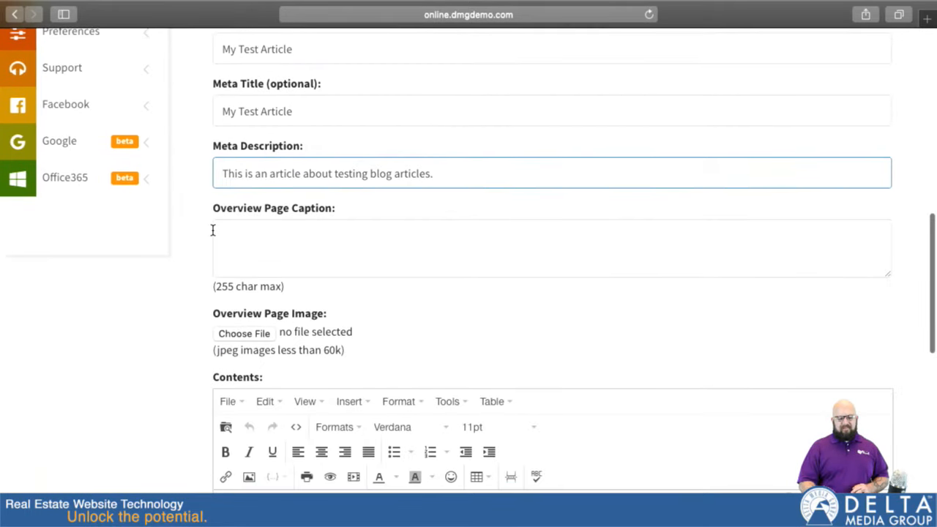
pyautogui.click(276, 242)
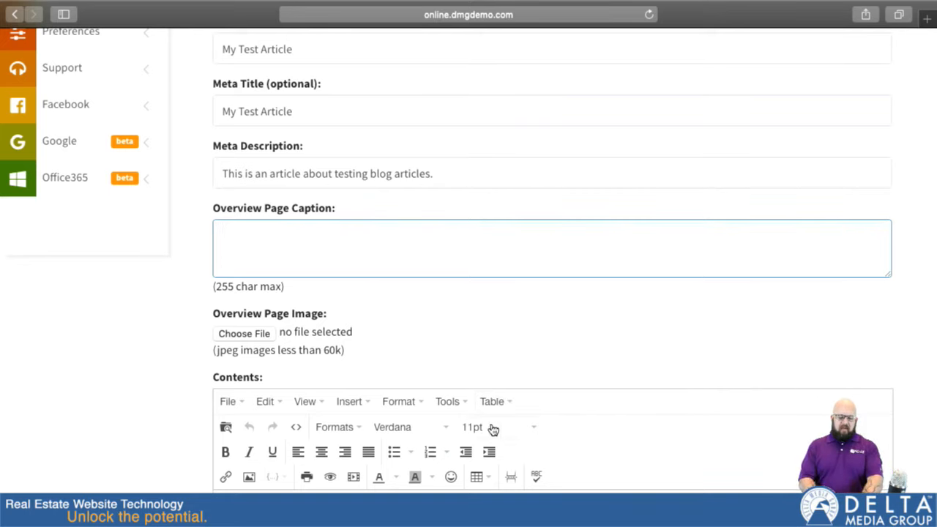
pyautogui.scroll(-2, 491, 429)
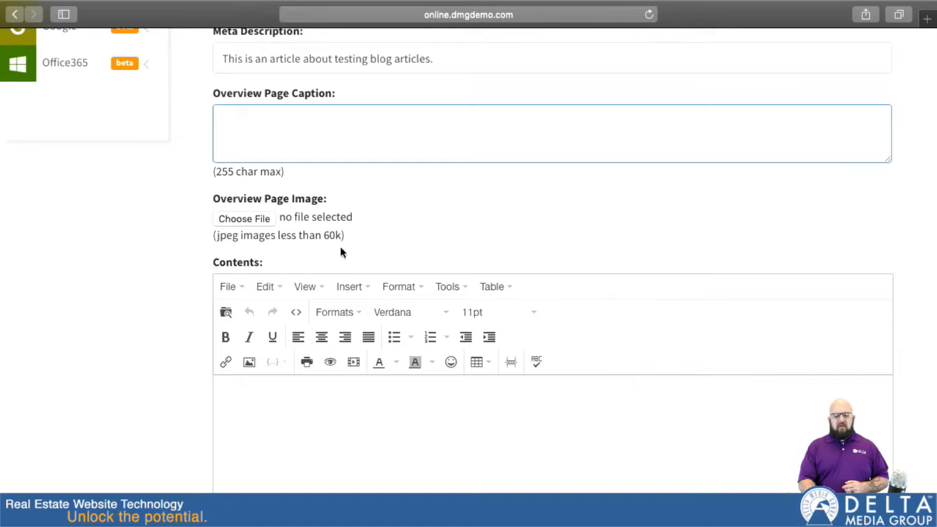
pyautogui.scroll(-2, 299, 230)
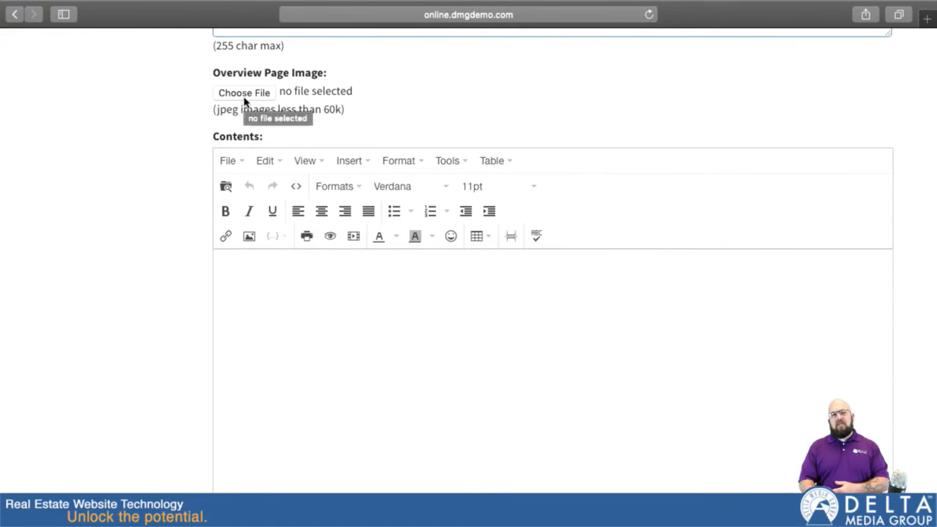
pyautogui.scroll(-2, 273, 261)
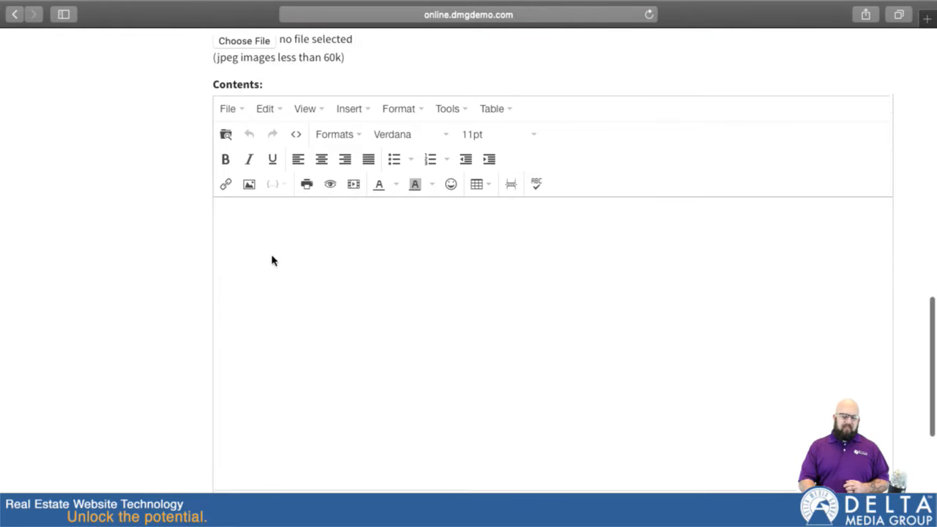
# Enter "This is my blog article content." as the article's contents.
pyautogui.click(276, 230)
pyautogui.write('This is my ')
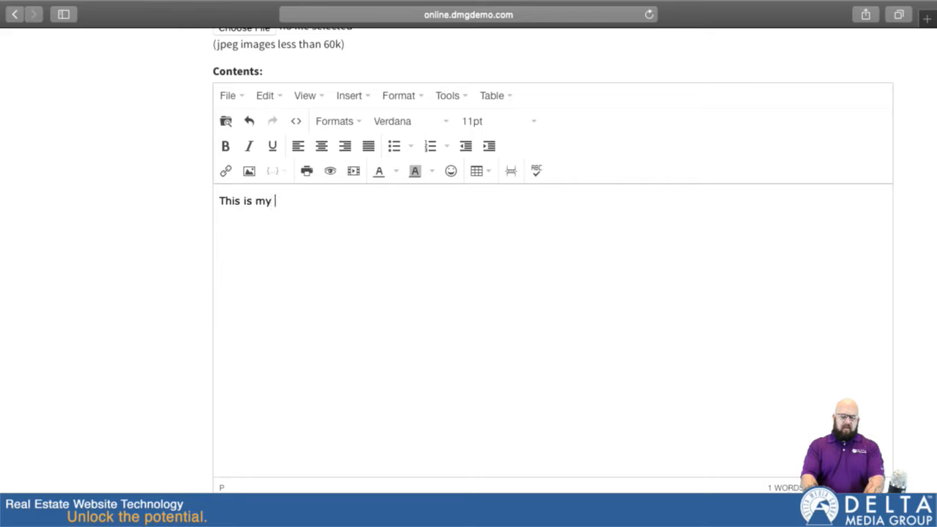
pyautogui.write('blog article ')
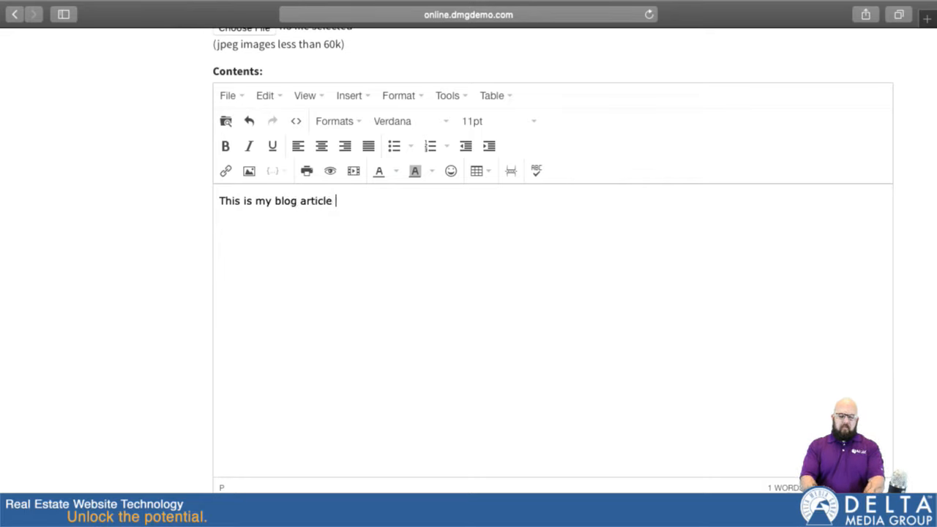
pyautogui.write('content.')
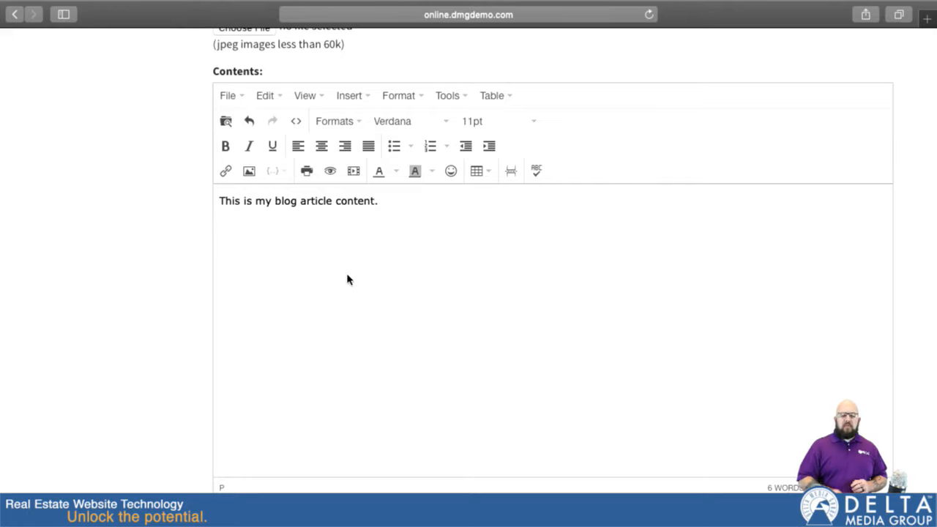
# Enable Facebook Comments for the new article.
pyautogui.scroll(-3, 348, 279)
pyautogui.scroll(-5, 291, 302)
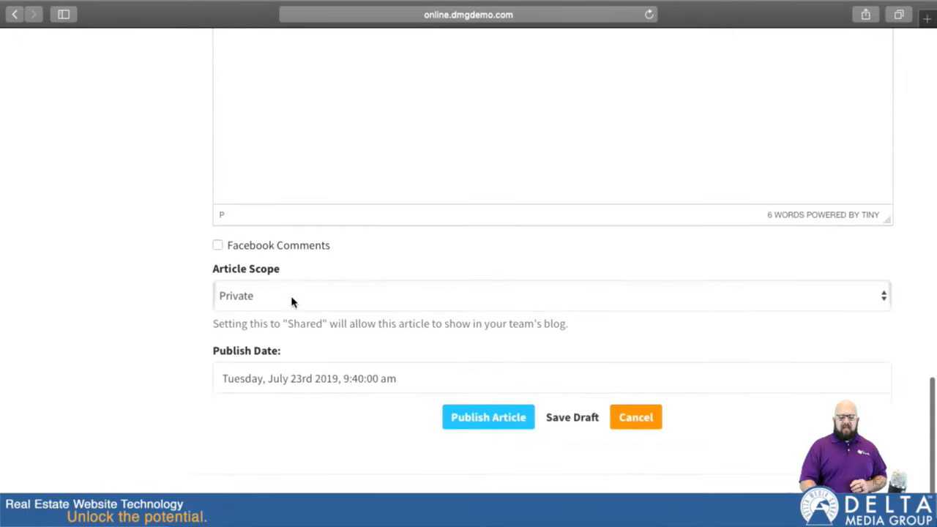
pyautogui.click(217, 243)
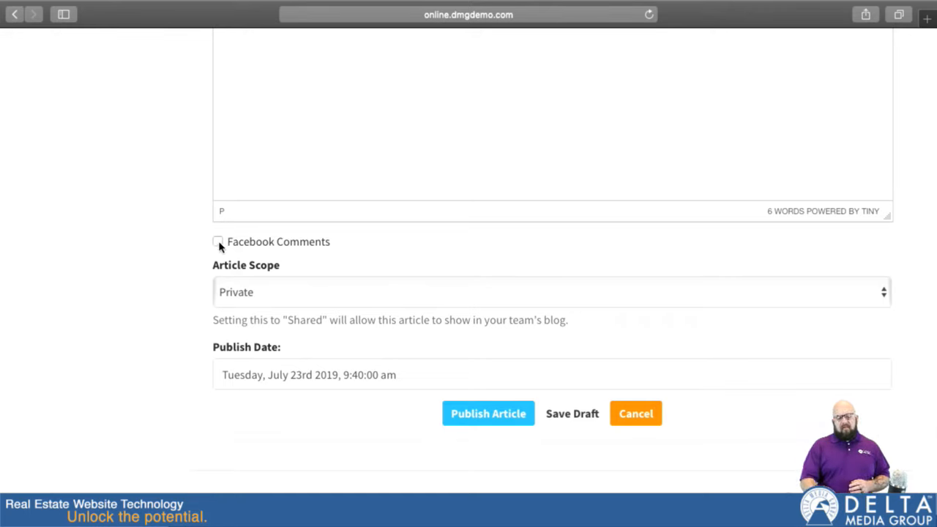
pyautogui.click(217, 243)
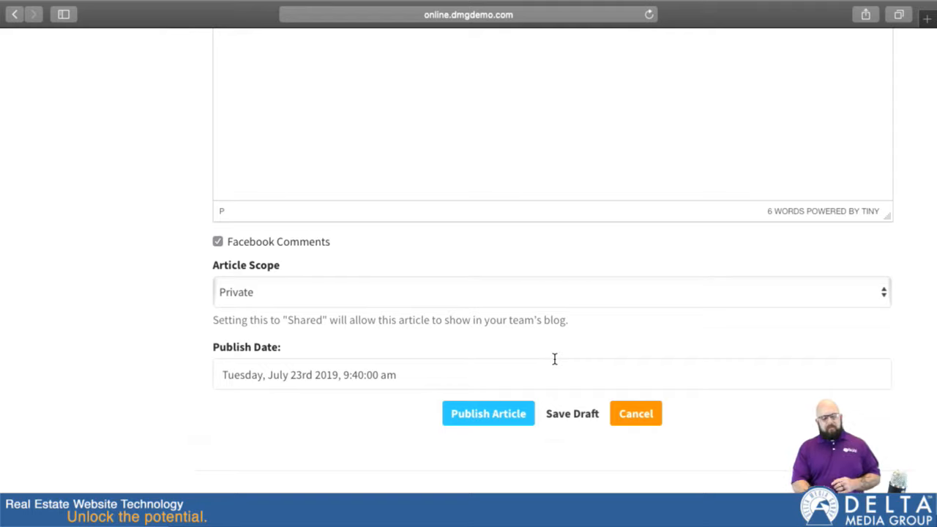
# Review the article scope choices and set the scope to Shared.
pyautogui.click(317, 291)
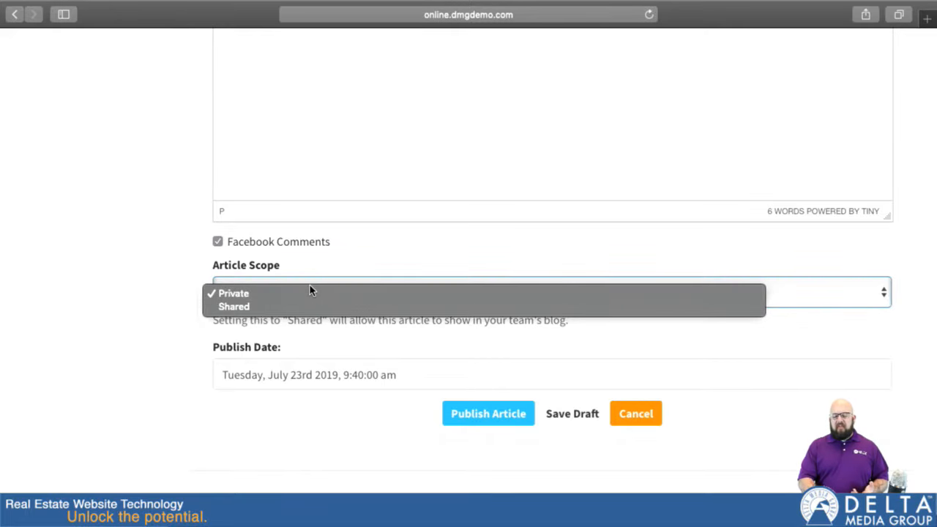
pyautogui.click(274, 297)
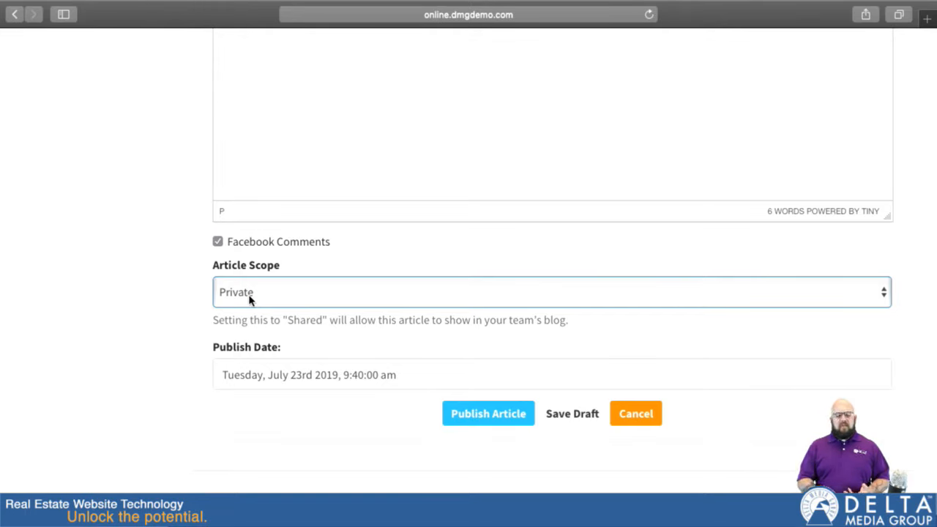
pyautogui.click(259, 295)
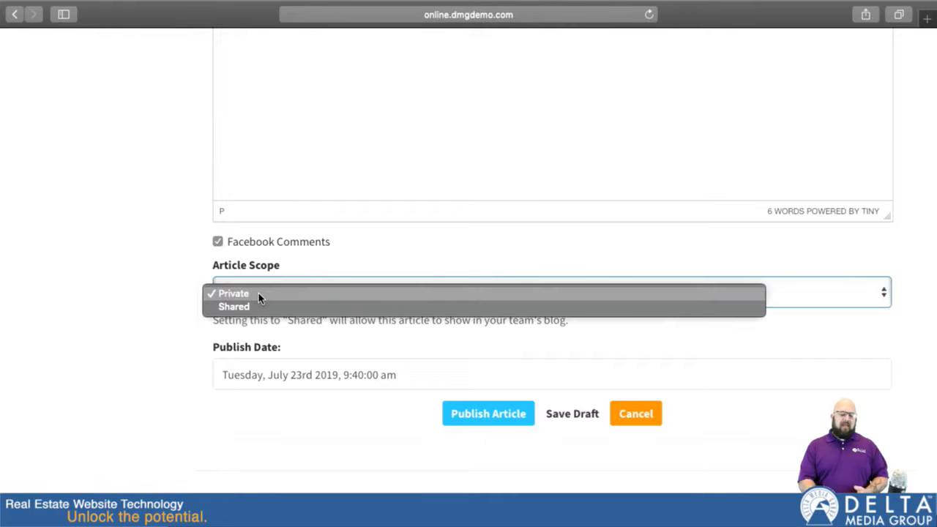
pyautogui.click(290, 268)
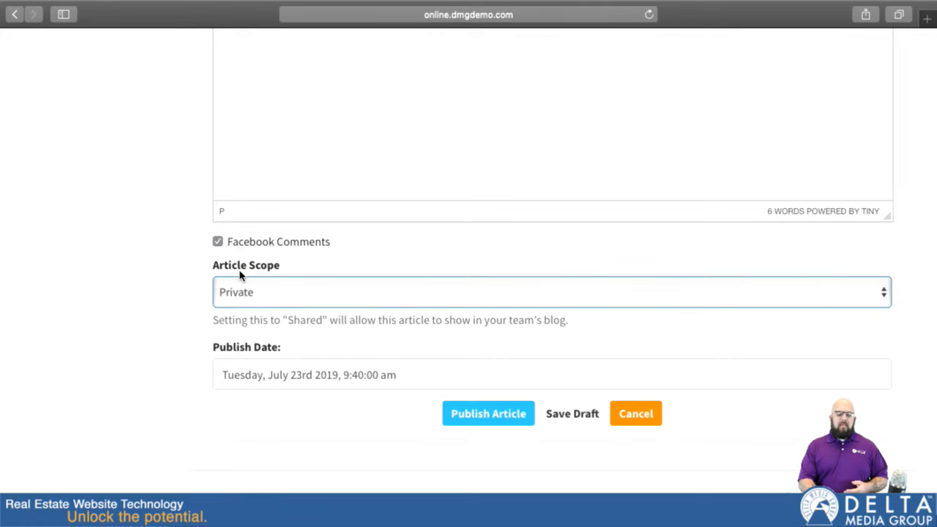
pyautogui.click(242, 292)
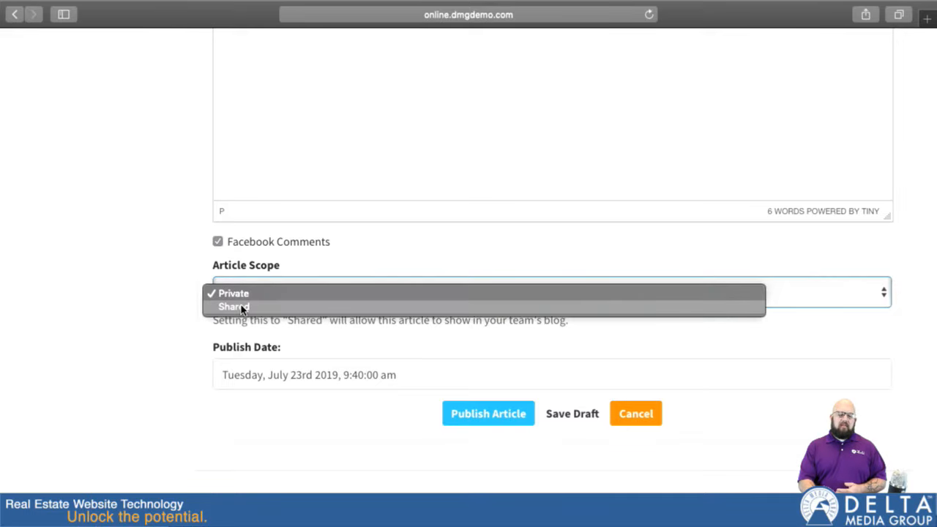
pyautogui.click(243, 306)
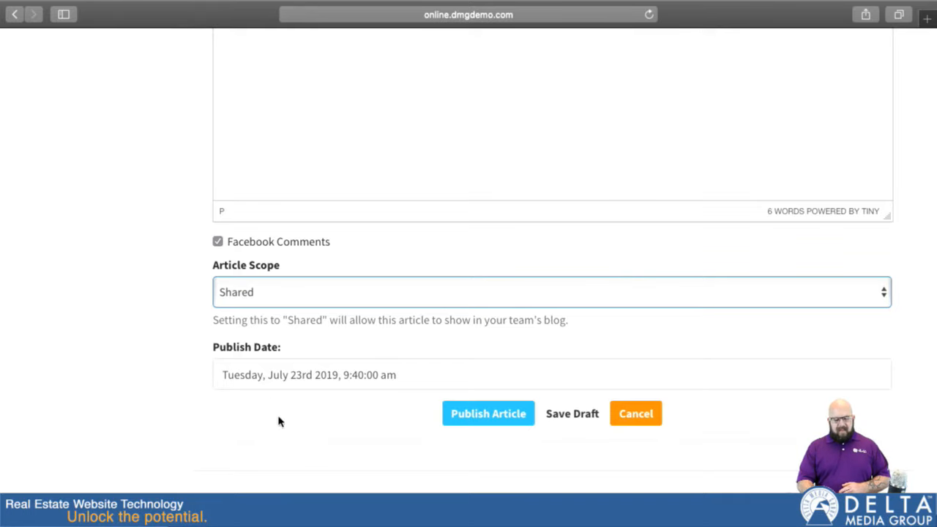
# Publish the new article with its current publish date.
pyautogui.scroll(-1, 278, 421)
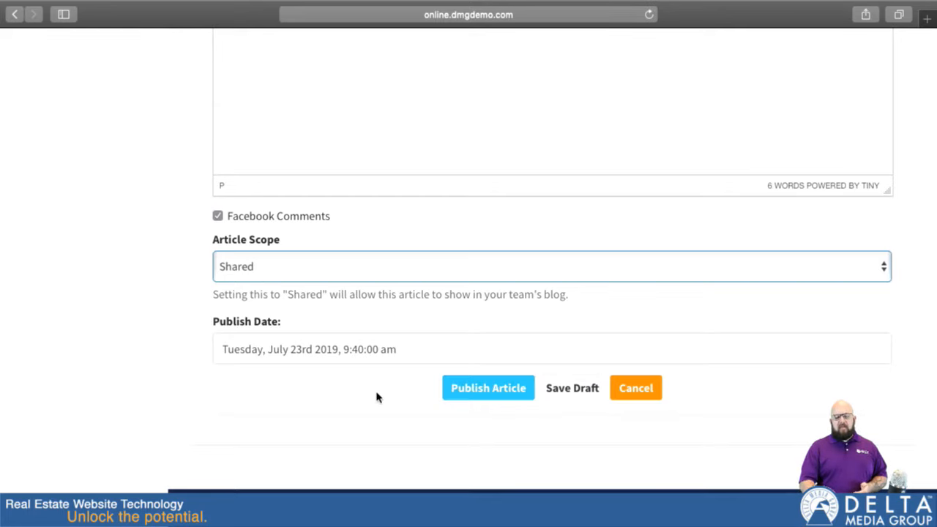
pyautogui.click(479, 388)
pyautogui.scroll(4, 502, 359)
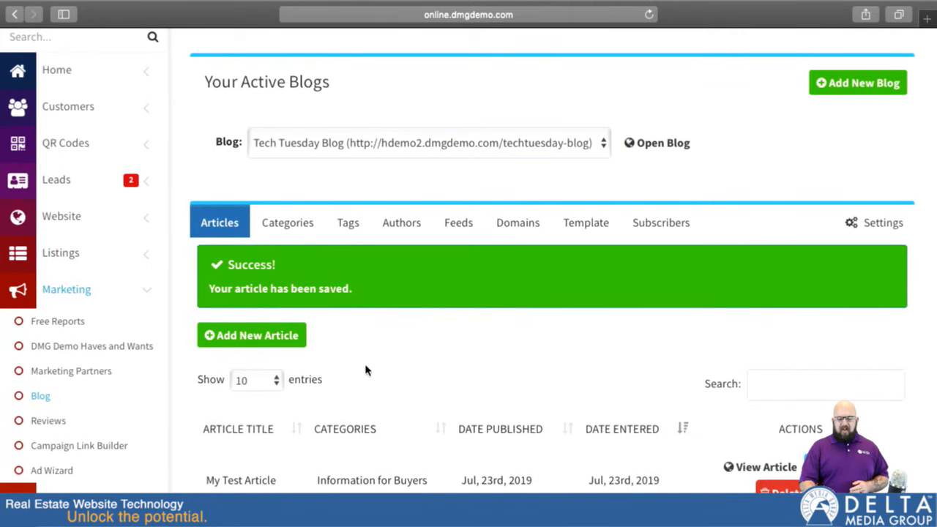
# Open the public Tech Tuesday Blog and look through its posts, archives, categories and tags.
pyautogui.scroll(-1, 366, 370)
pyautogui.scroll(3, 366, 371)
pyautogui.click(655, 201)
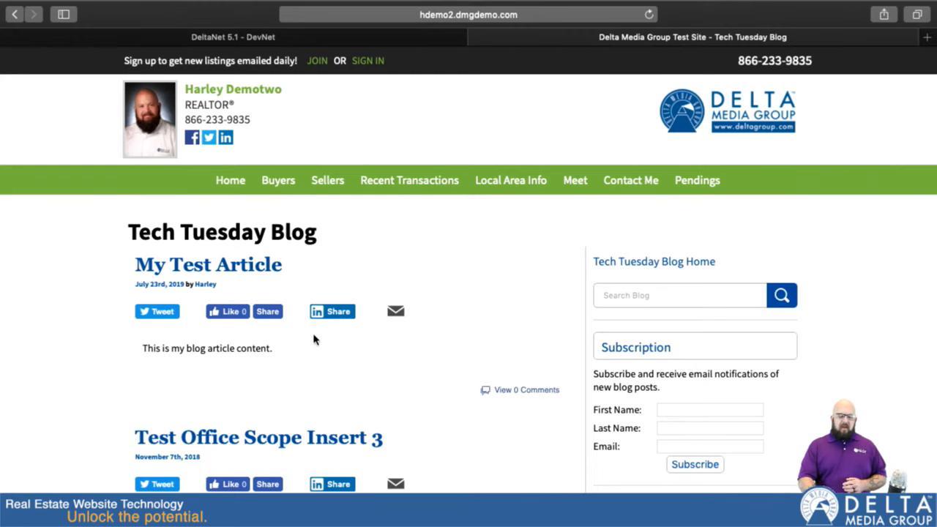
pyautogui.scroll(-3, 440, 377)
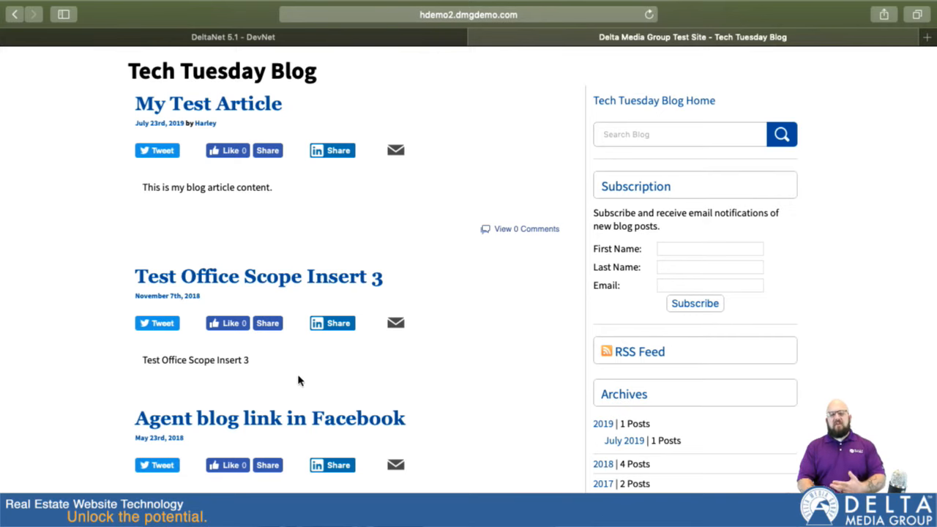
pyautogui.scroll(-5, 383, 364)
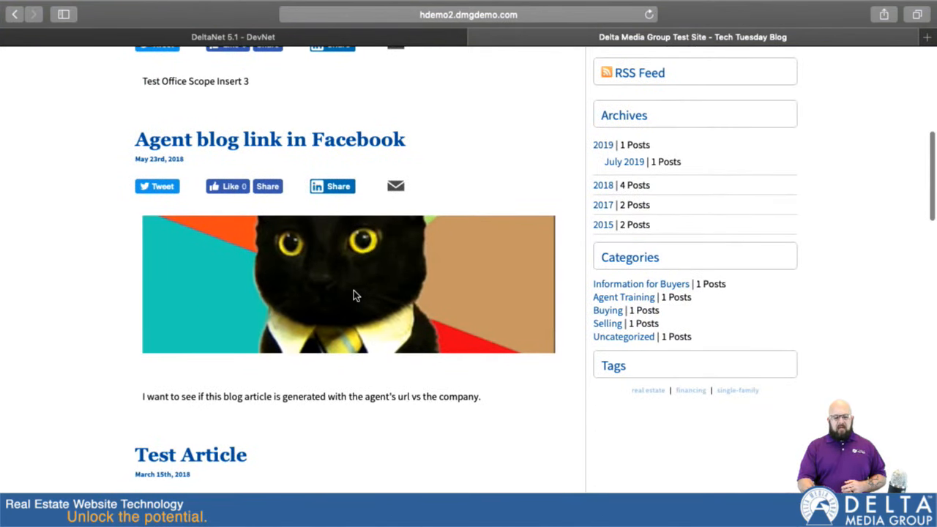
pyautogui.scroll(10, 353, 295)
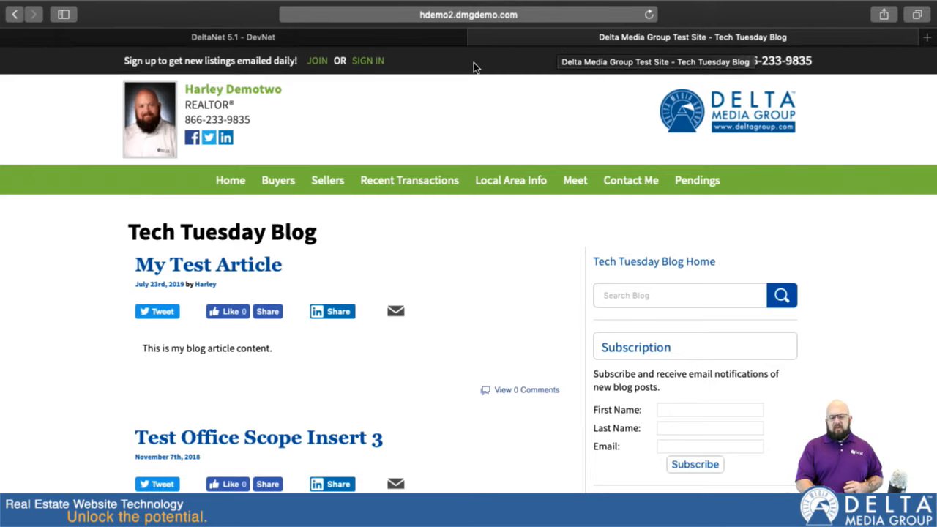
# Return to DeltaNet and open the Tech Tuesday Blog link for editing among the website's current pages.
pyautogui.click(333, 37)
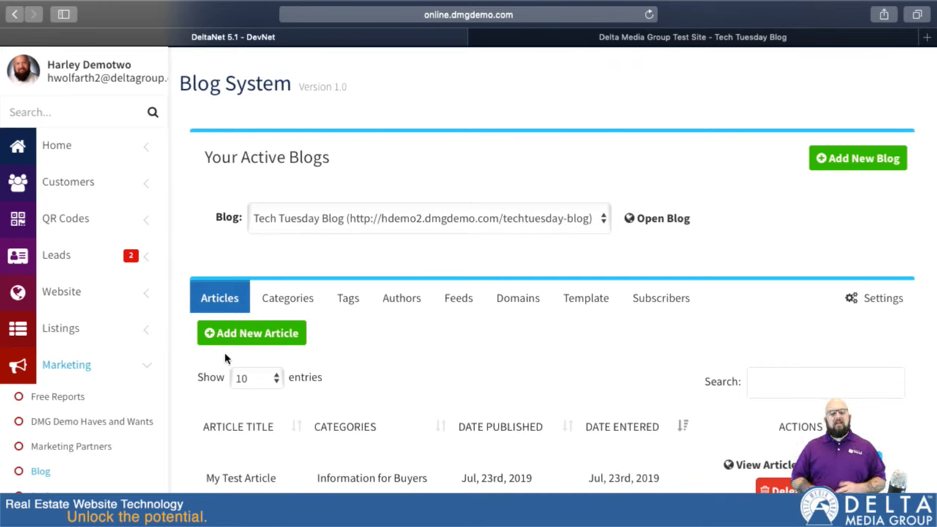
pyautogui.click(80, 287)
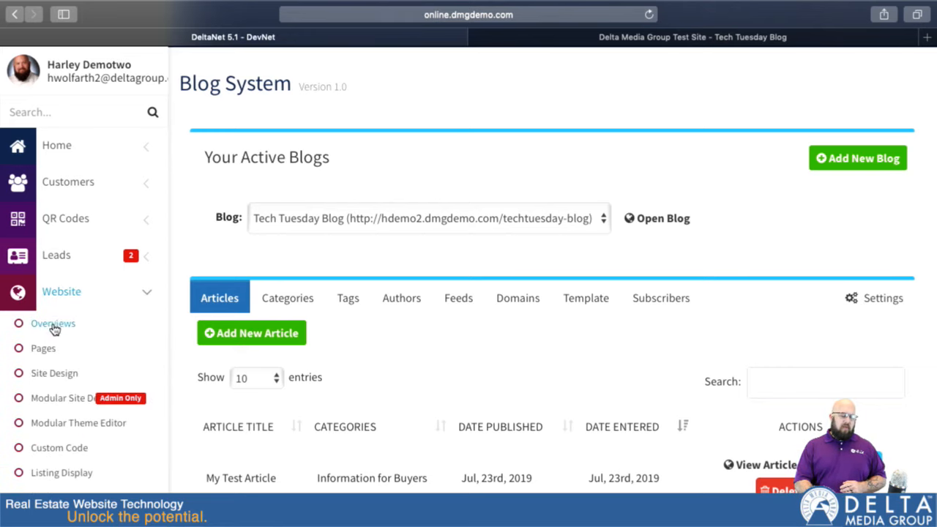
pyautogui.click(45, 350)
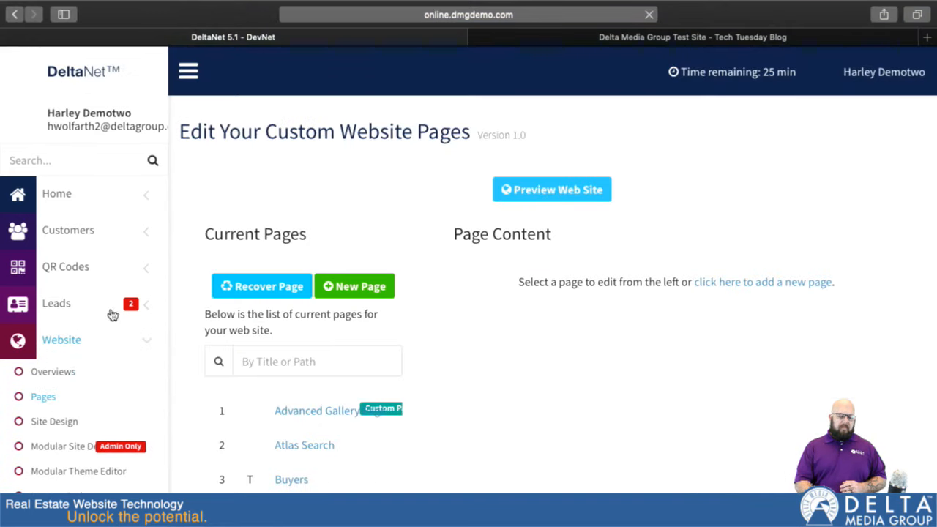
pyautogui.scroll(-5, 462, 407)
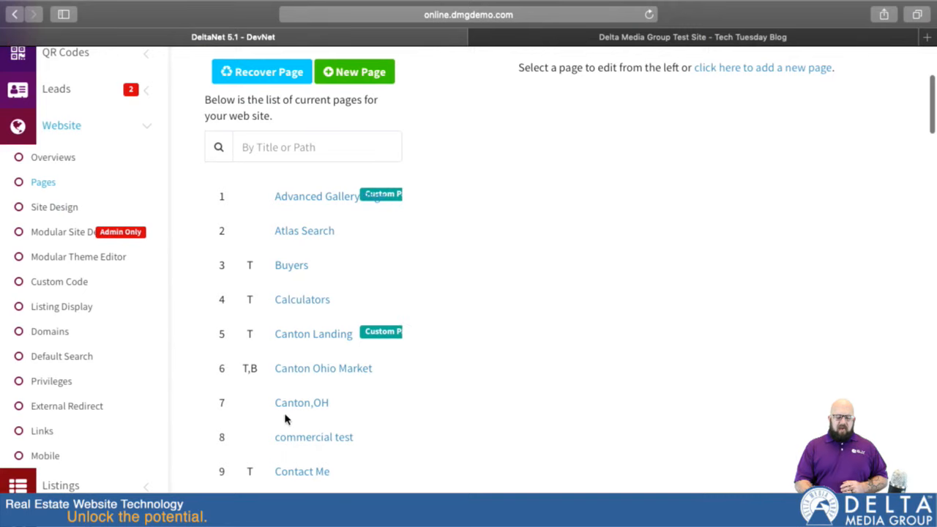
pyautogui.scroll(-10, 285, 419)
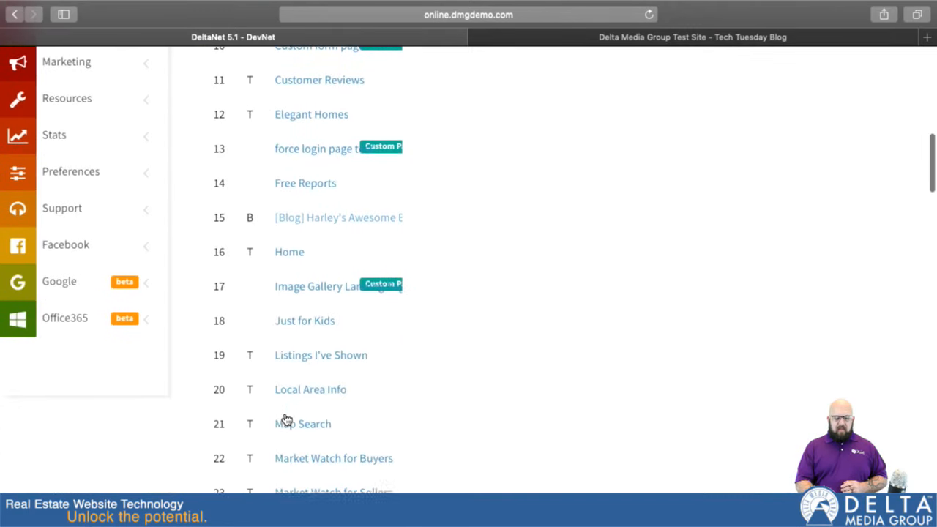
pyautogui.scroll(-13, 285, 419)
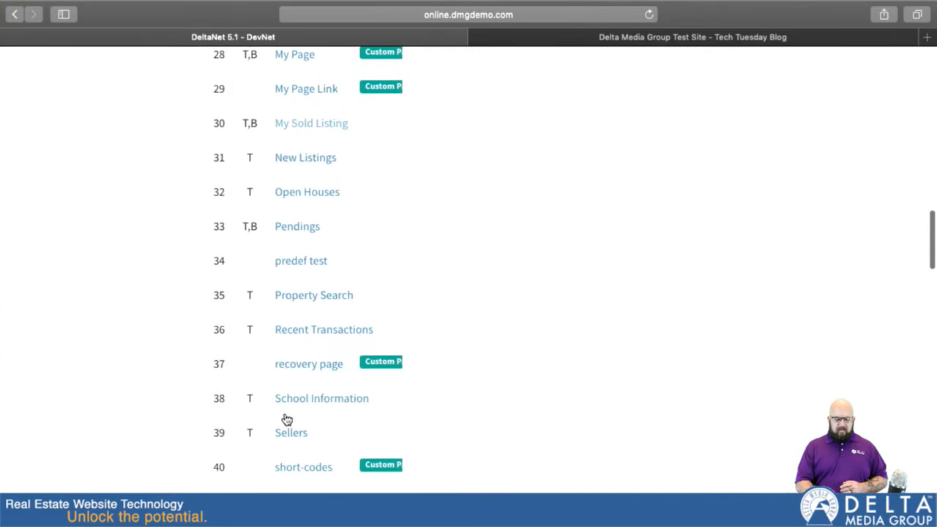
pyautogui.scroll(-6, 286, 419)
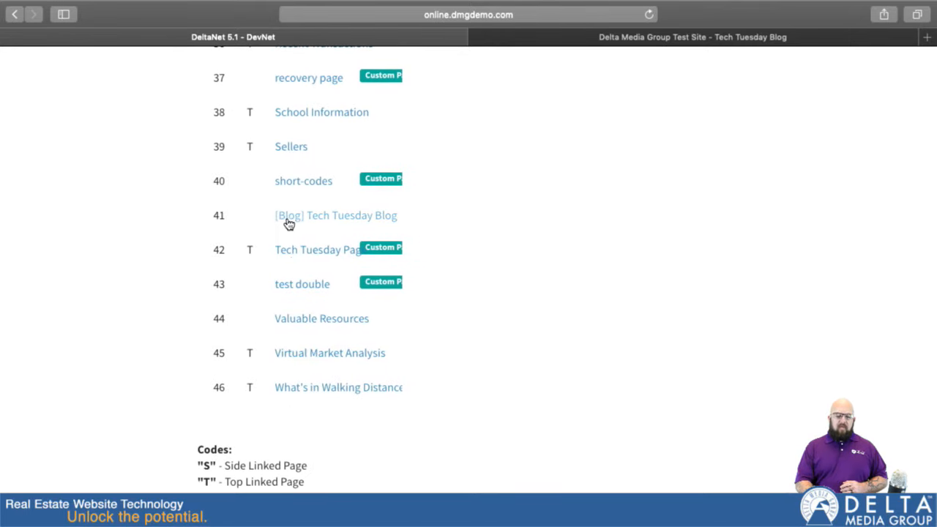
pyautogui.click(333, 221)
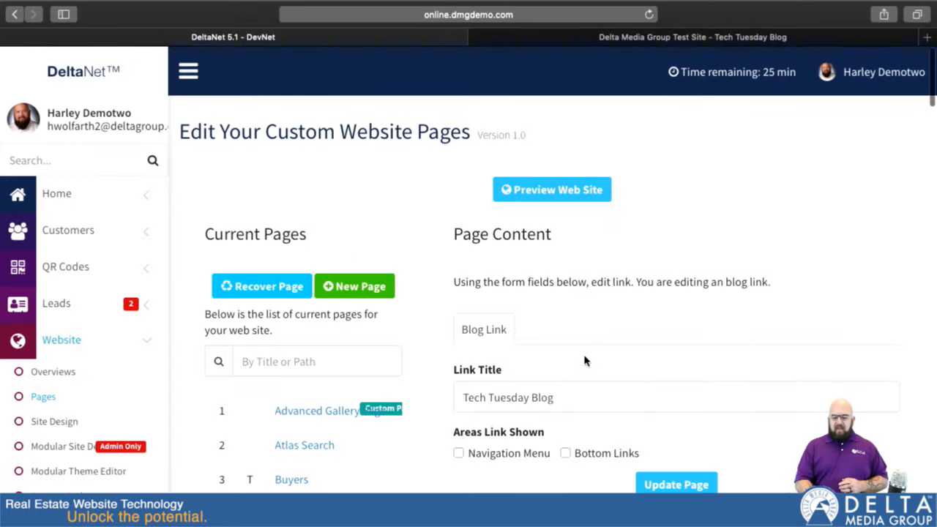
# Show the Tech Tuesday Blog link in the Navigation Menu and update the page.
pyautogui.scroll(-4, 584, 359)
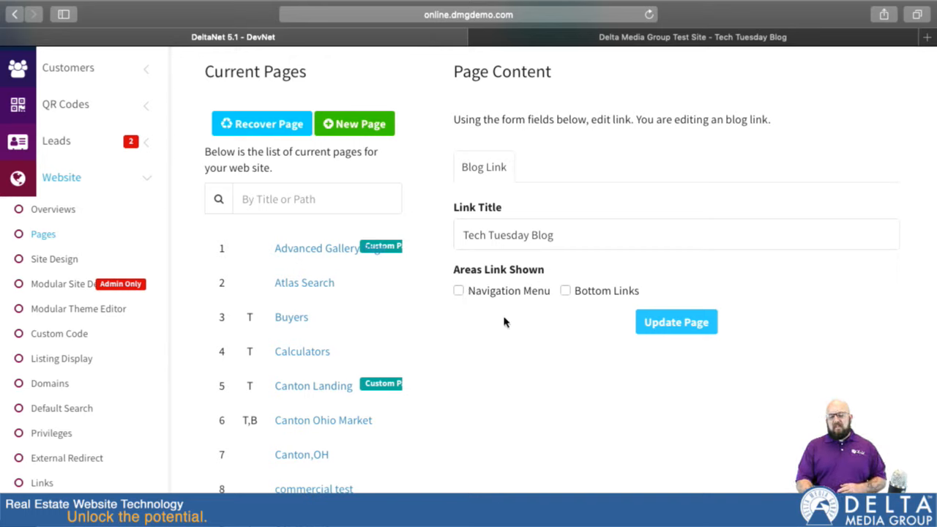
pyautogui.click(458, 291)
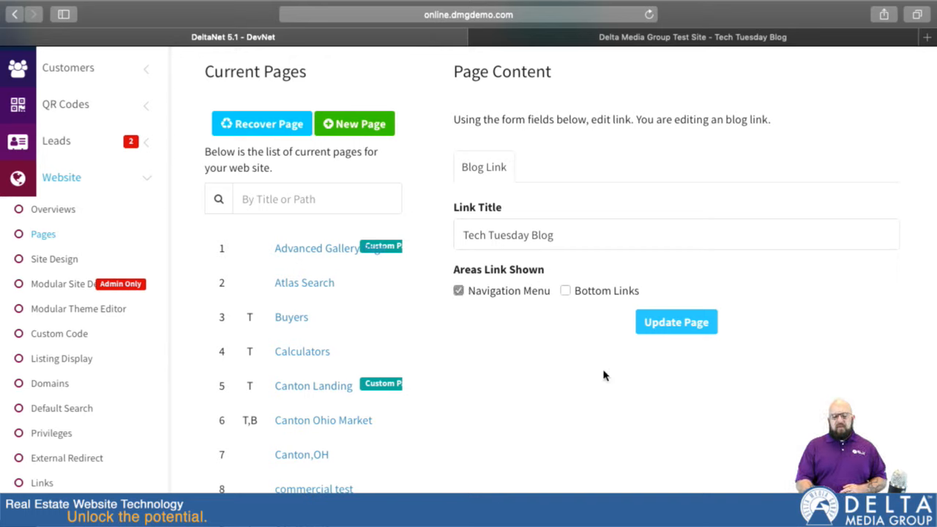
pyautogui.click(678, 324)
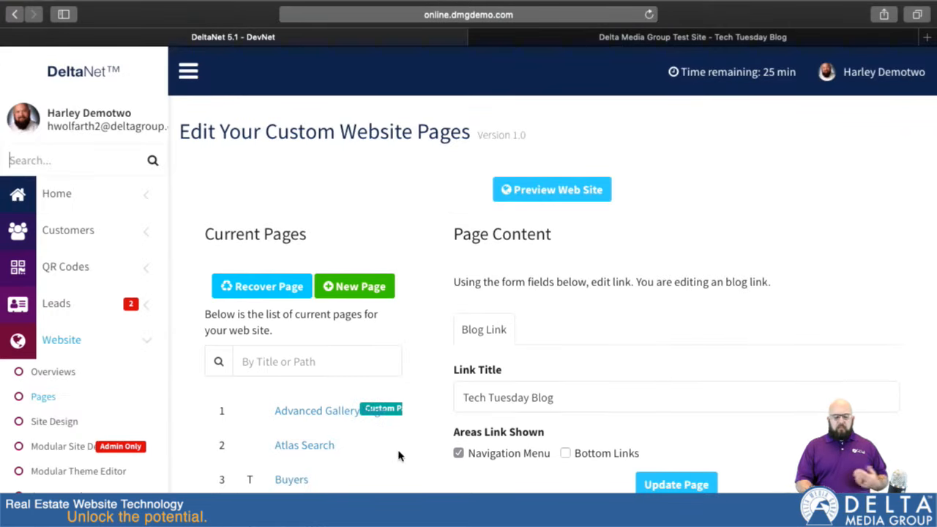
# Nest Tech Tuesday Blog under Meet, directly after Customer Reviews, in the website's navigation menu.
pyautogui.scroll(-7, 399, 454)
pyautogui.scroll(-20, 398, 454)
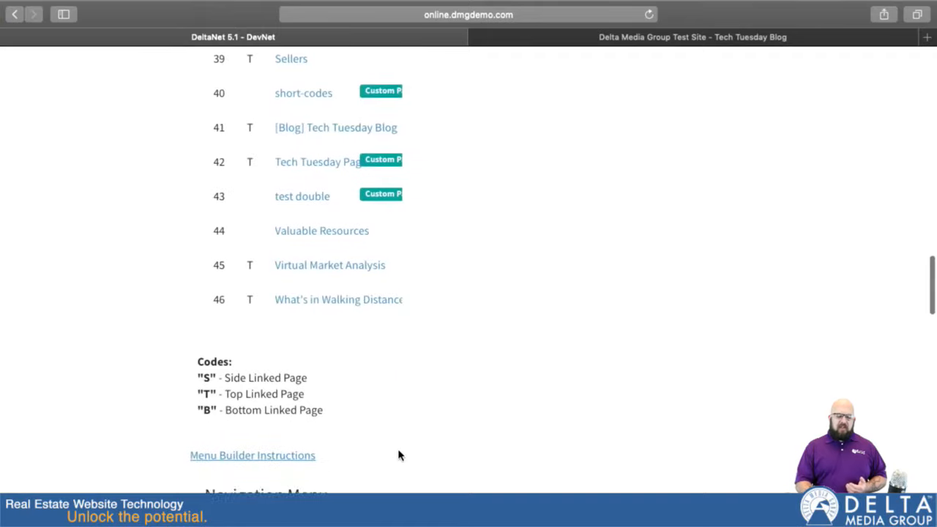
pyautogui.scroll(-5, 399, 454)
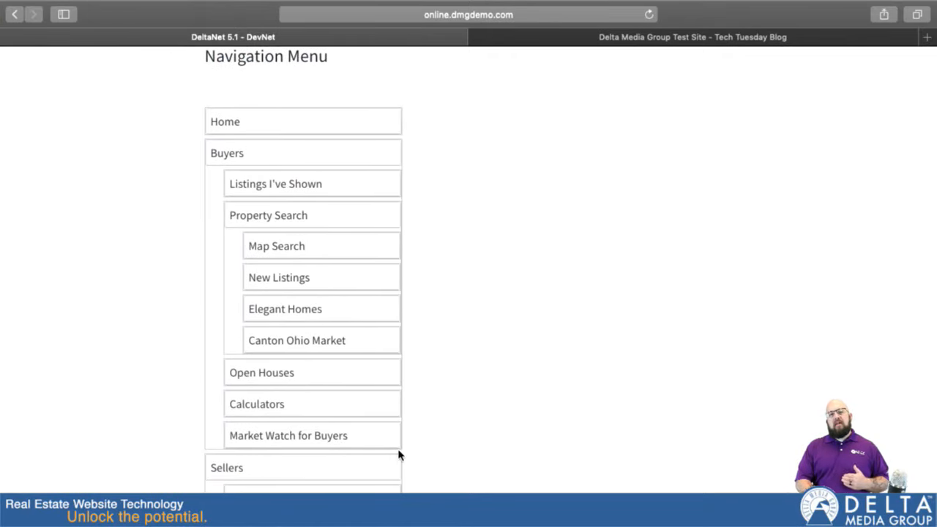
pyautogui.scroll(-17, 398, 455)
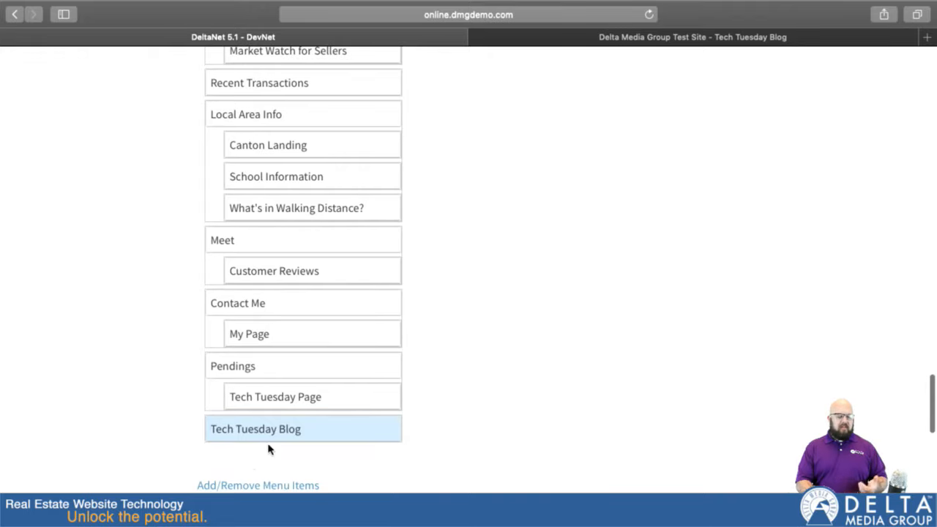
pyautogui.moveTo(250, 432); pyautogui.dragTo(271, 432)
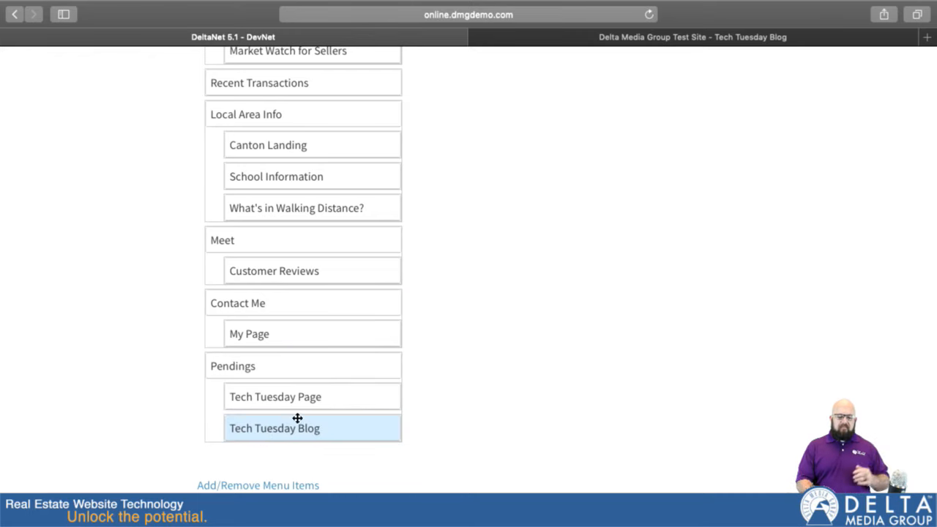
pyautogui.moveTo(300, 431); pyautogui.dragTo(305, 303)
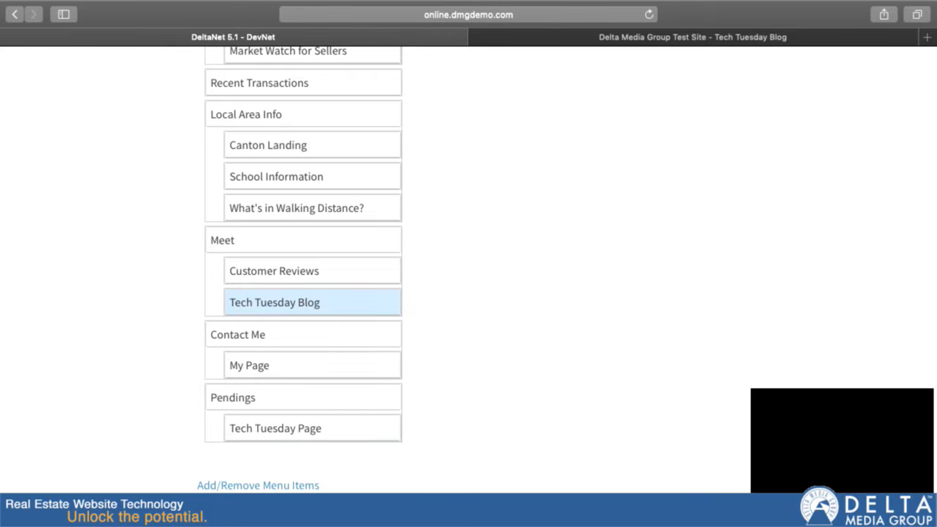
# Reload the public site to test the Tech Tuesday Blog link under Meet, and return to the DeltaNet page editor.
pyautogui.click(667, 35)
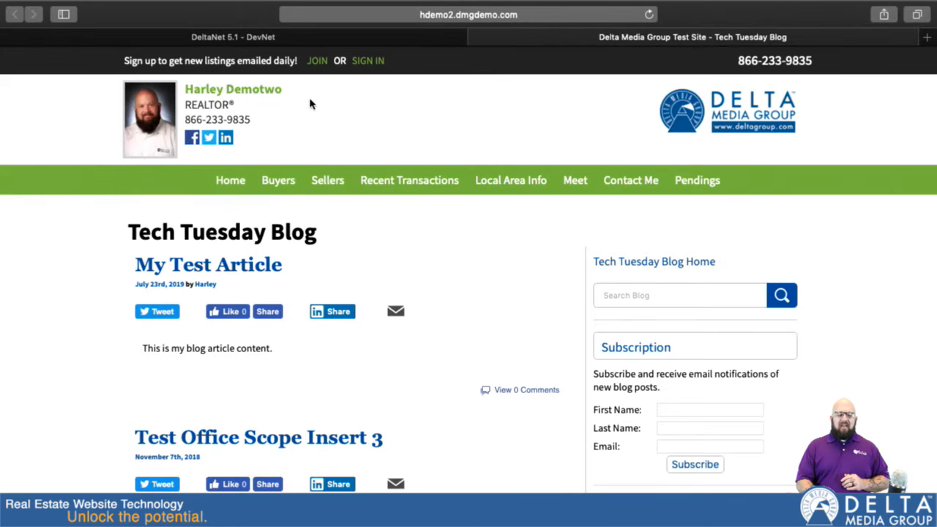
pyautogui.press('super+r')
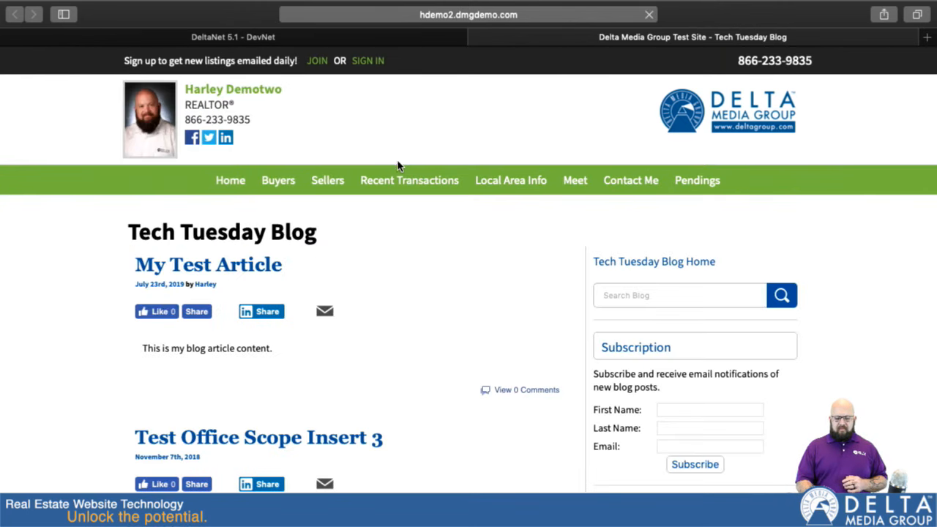
pyautogui.moveTo(575, 183)
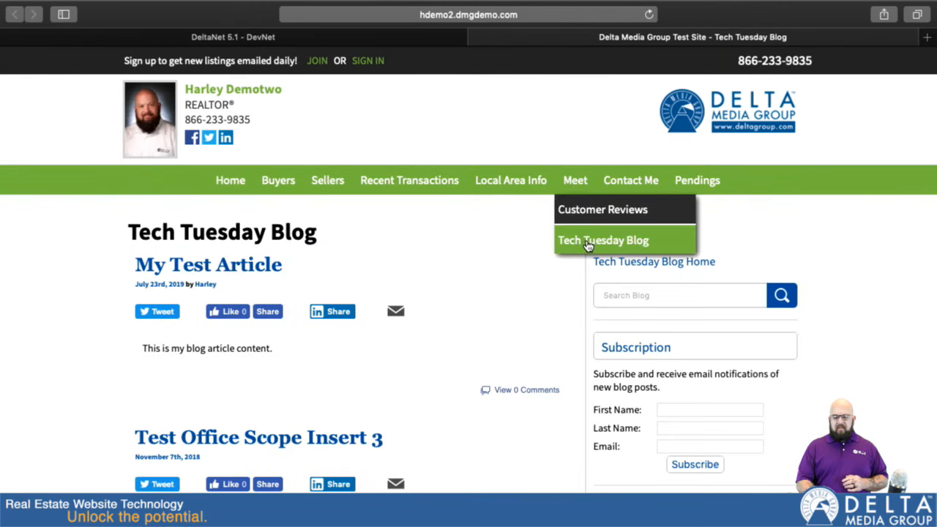
pyautogui.click(613, 245)
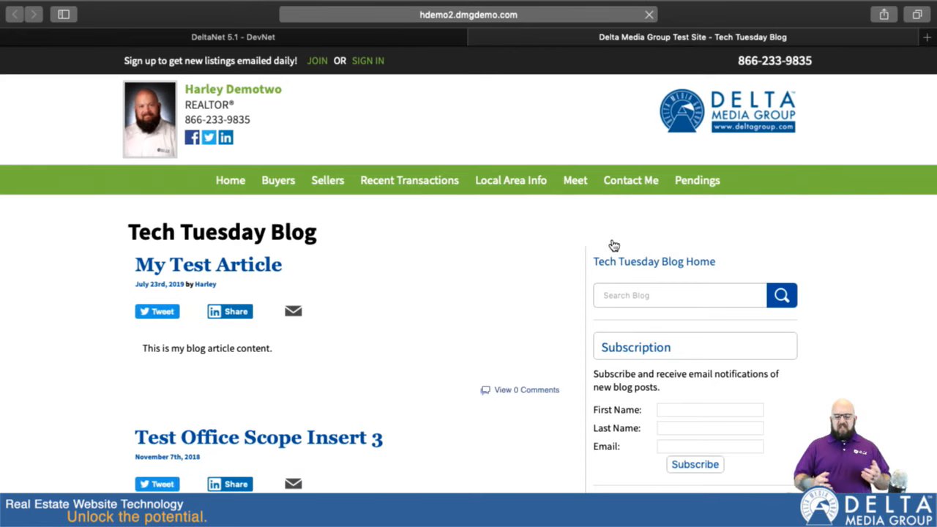
pyautogui.click(256, 39)
pyautogui.scroll(15, 549, 230)
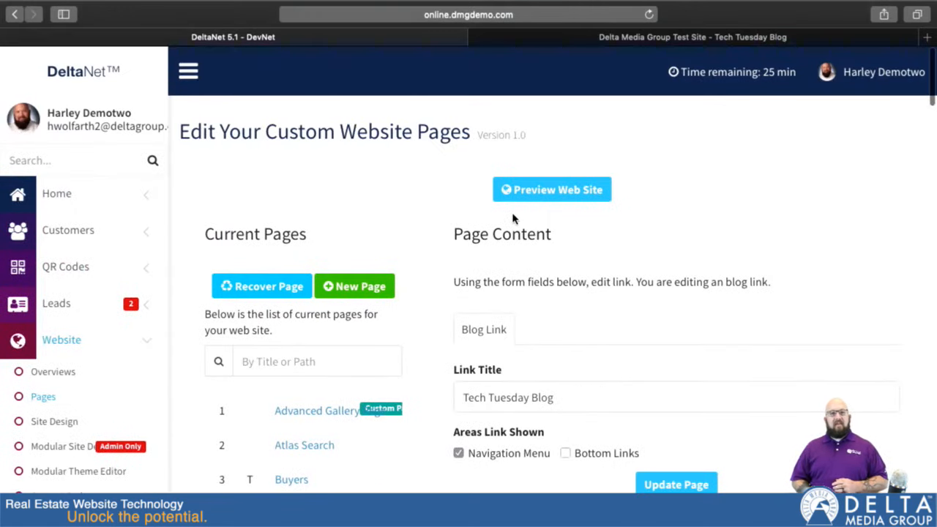